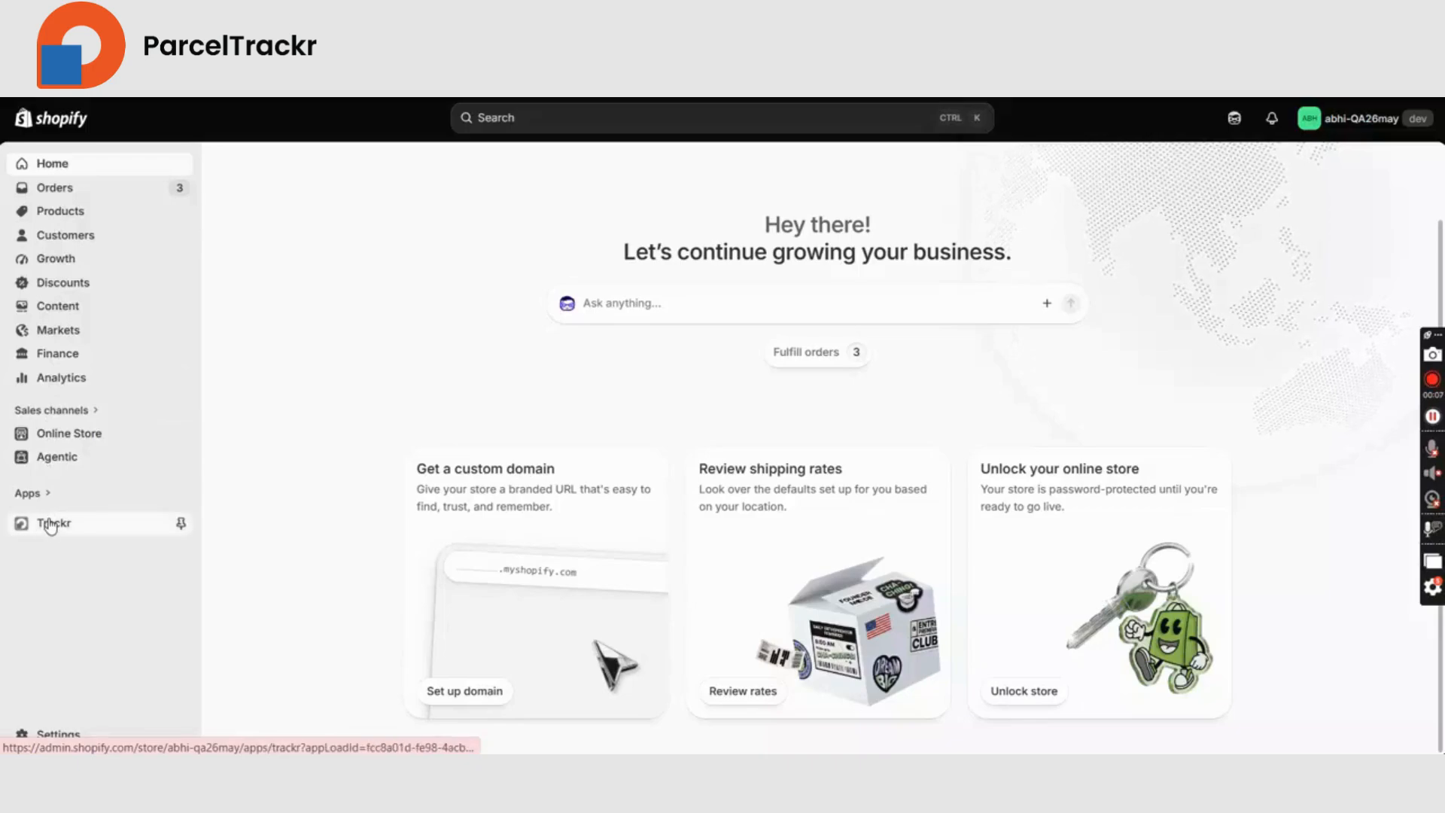
Open the Trackr app and go to its Apple & Google Wallet order tracking settings.
{"action": "left_click", "coordinate": [50, 524]}
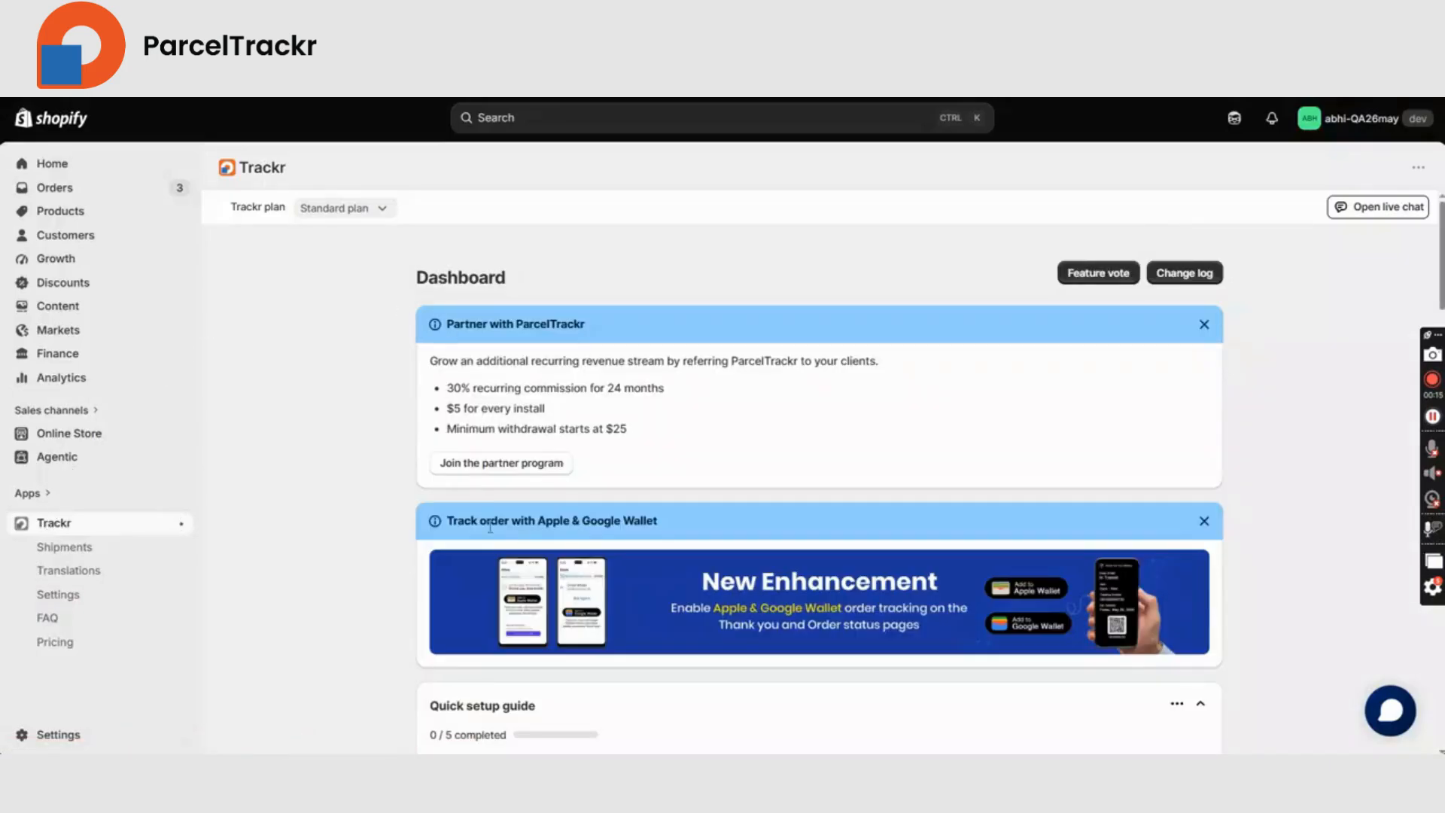
{"action": "left_click", "coordinate": [785, 637]}
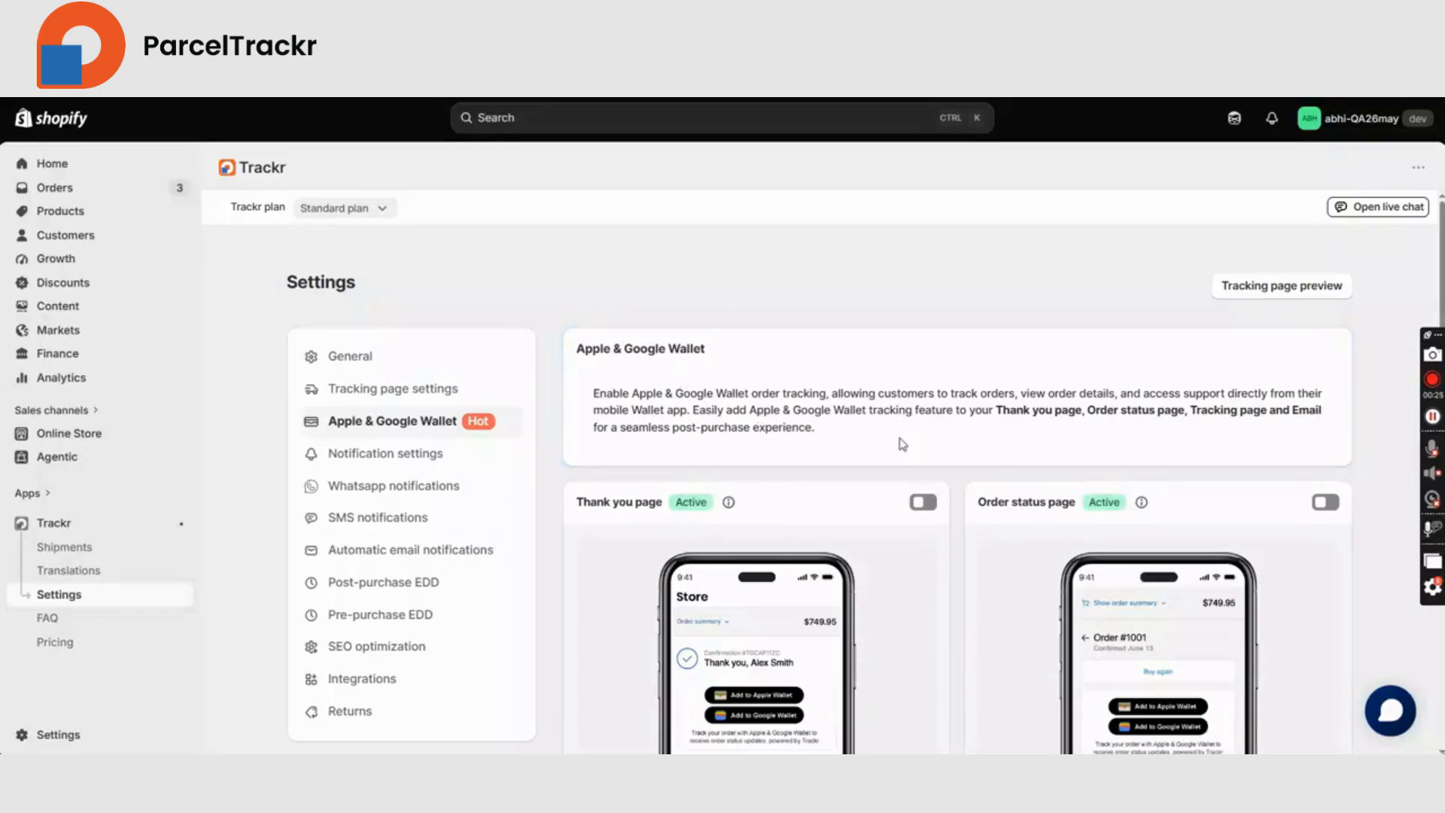
Review the wallet options for the Thank you, Order status and tracking pages, tracking emails, and the Customize Wallet settings form.
{"action": "scroll", "coordinate": [903, 444], "scroll_direction": "down", "scroll_amount": 3}
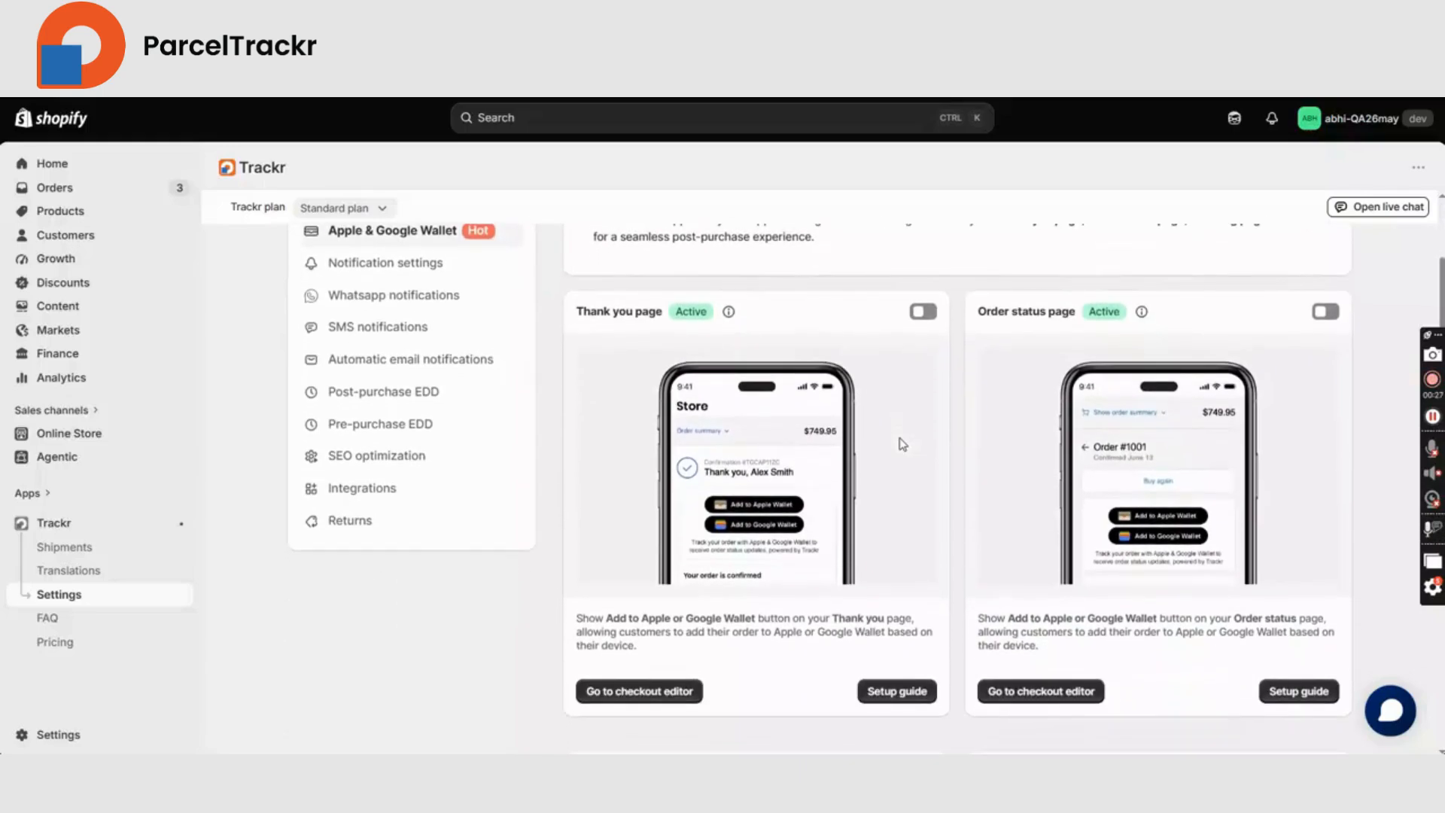
{"action": "scroll", "coordinate": [902, 444], "scroll_direction": "down", "scroll_amount": 4}
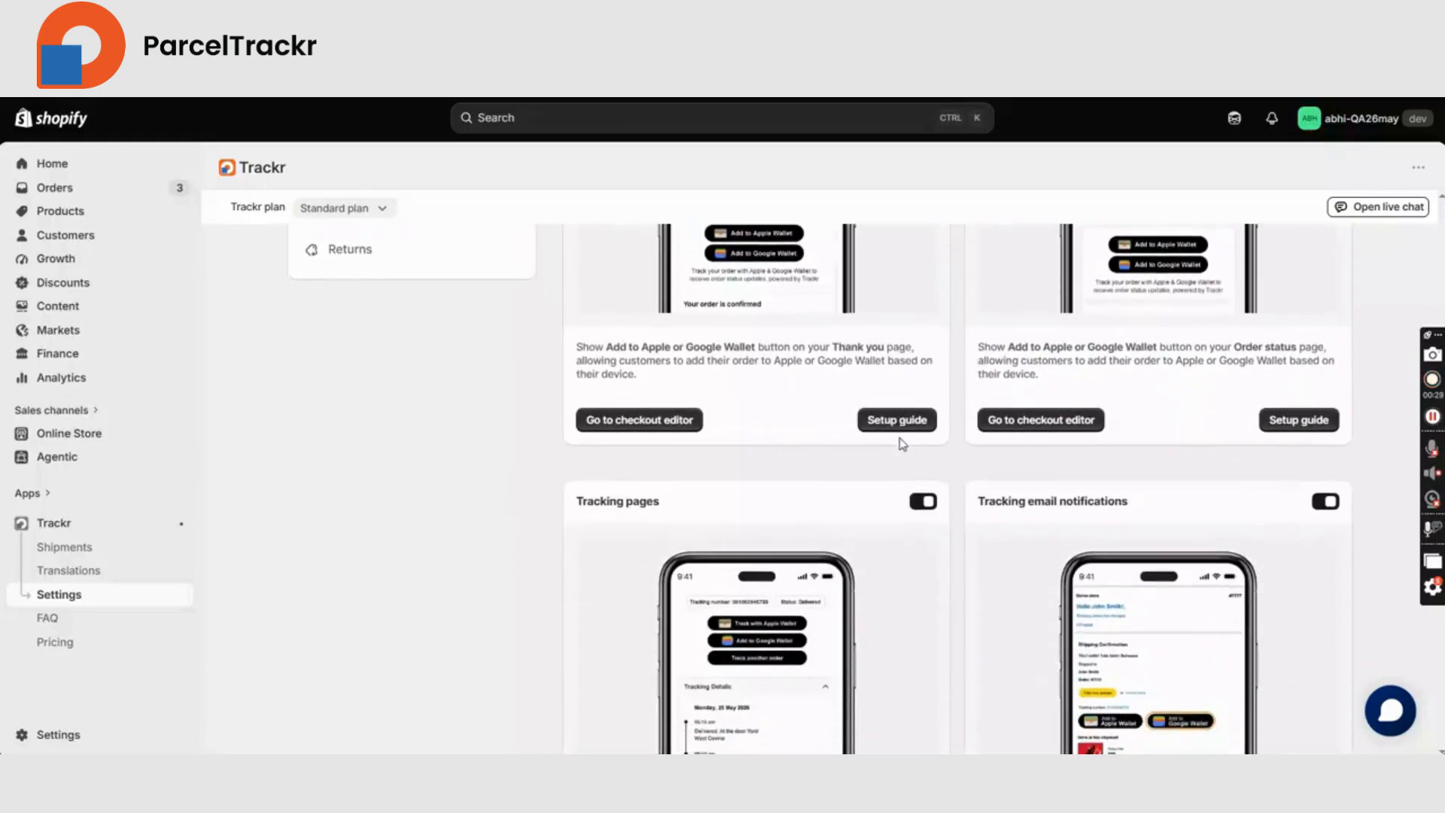
{"action": "scroll", "coordinate": [903, 445], "scroll_direction": "down", "scroll_amount": 8}
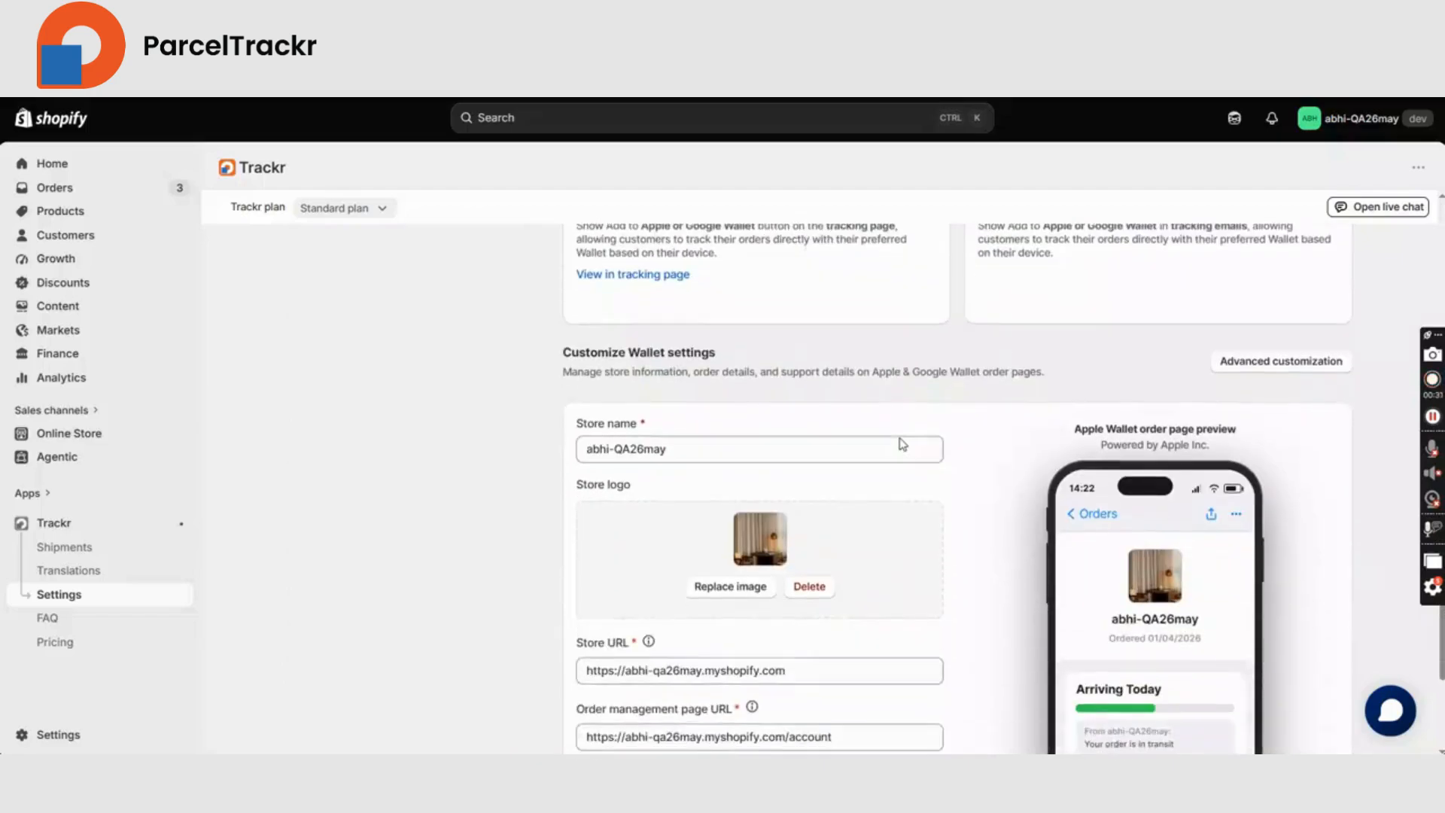
{"action": "scroll", "coordinate": [903, 444], "scroll_direction": "down", "scroll_amount": 3}
{"action": "scroll", "coordinate": [902, 444], "scroll_direction": "up", "scroll_amount": 5}
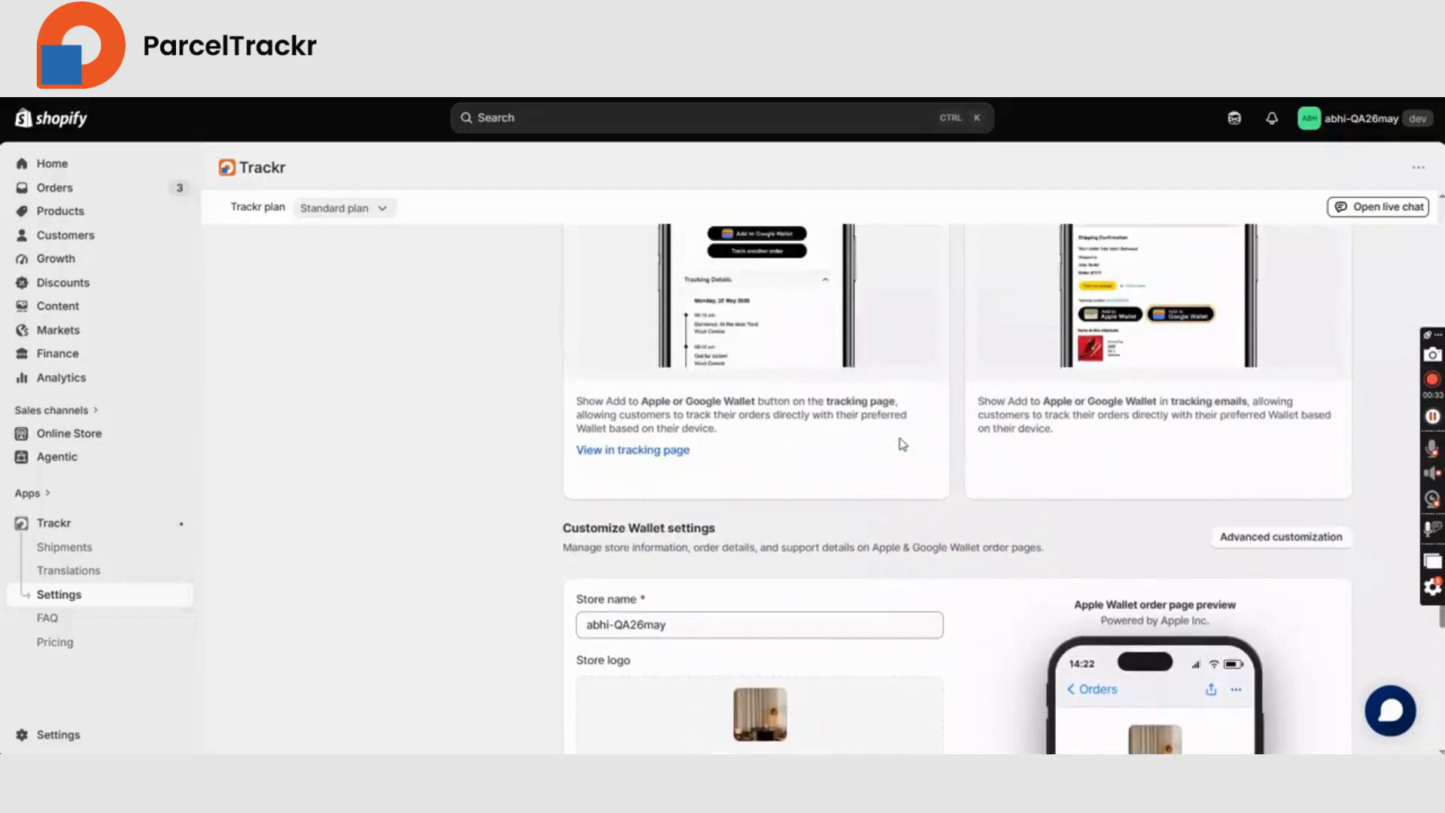
{"action": "scroll", "coordinate": [903, 444], "scroll_direction": "up", "scroll_amount": 9}
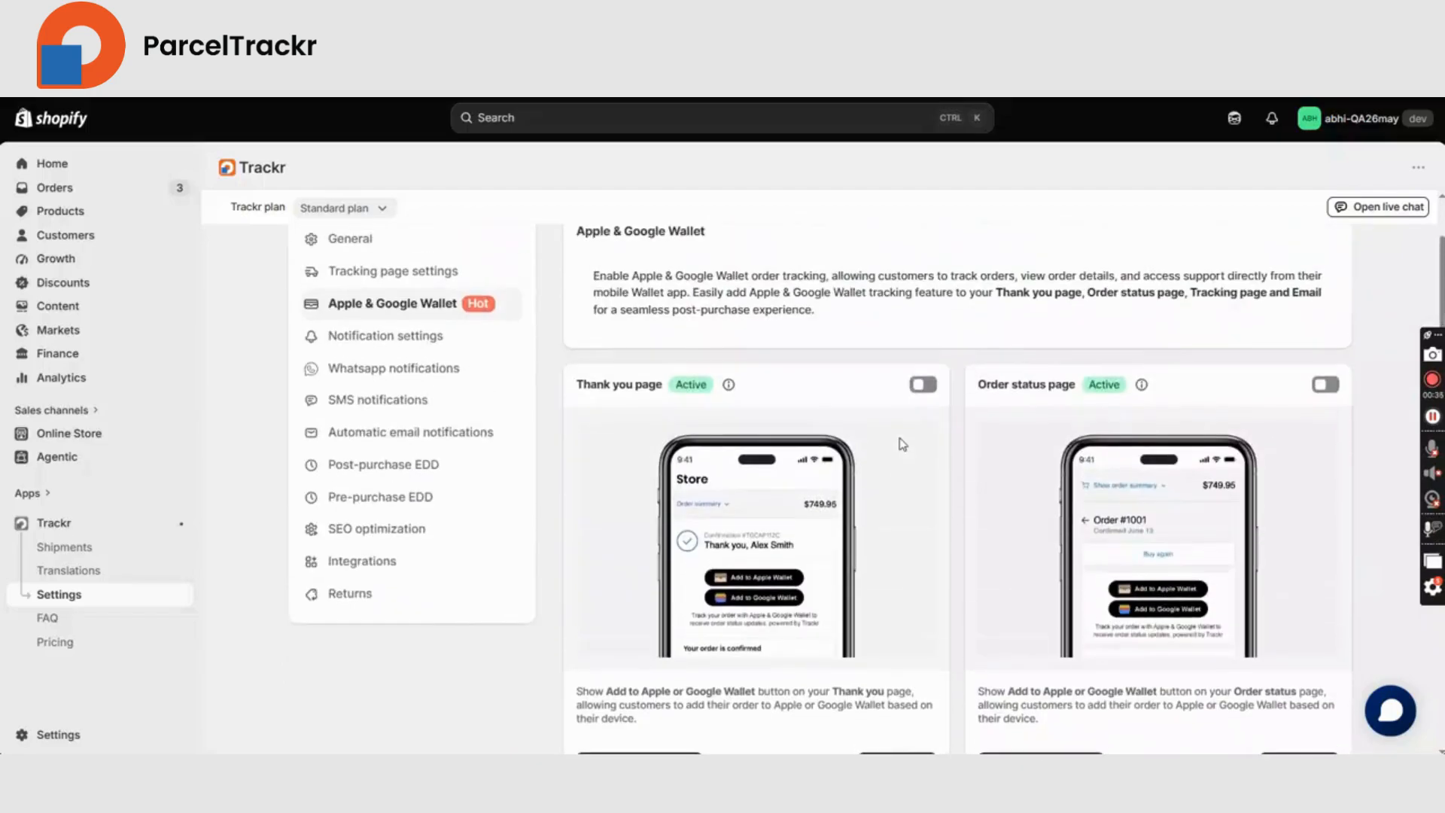
Enable the wallet option for the Thank you page and save the settings.
{"action": "scroll", "coordinate": [902, 444], "scroll_direction": "down", "scroll_amount": 1}
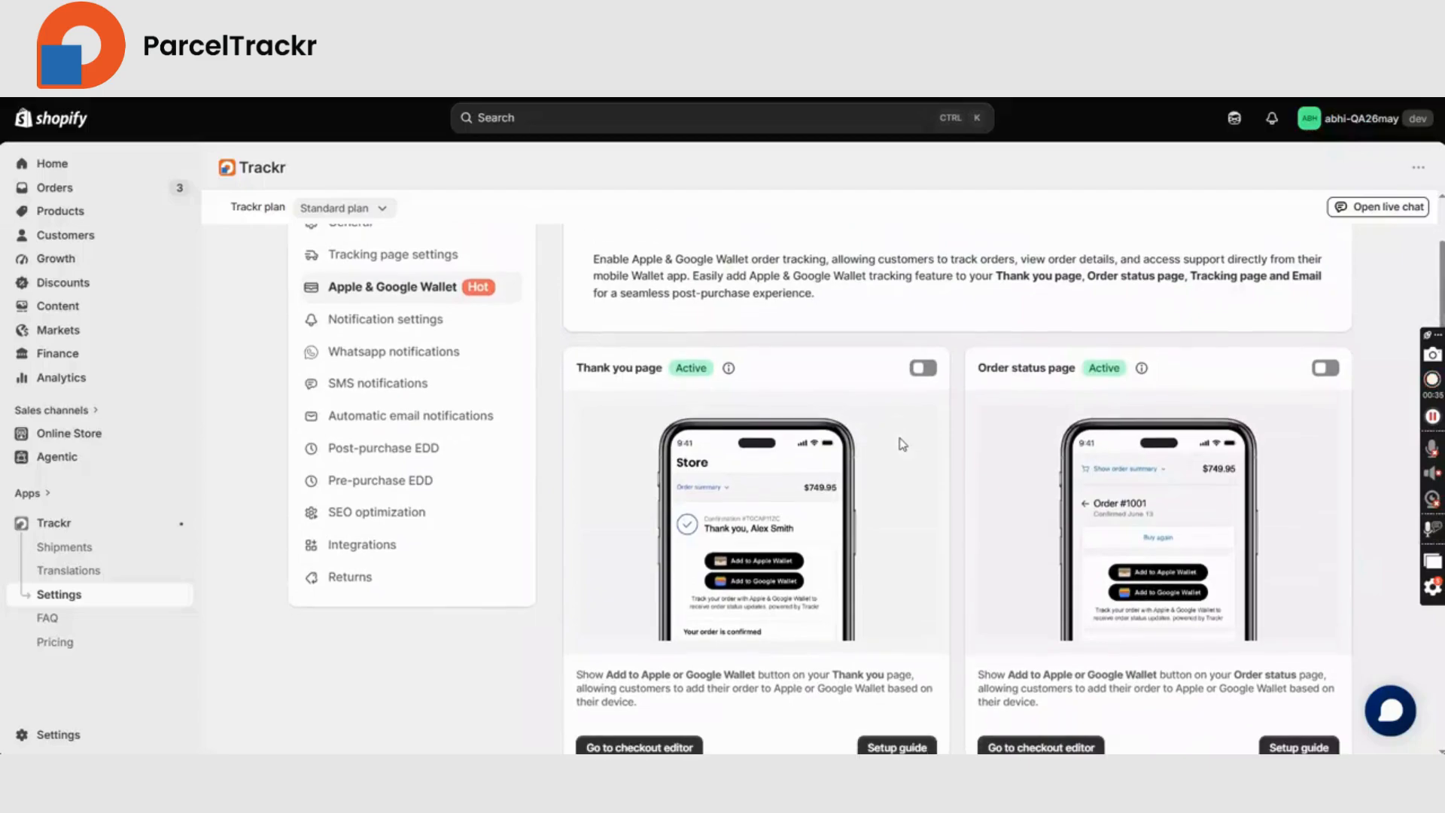
{"action": "left_click", "coordinate": [925, 368]}
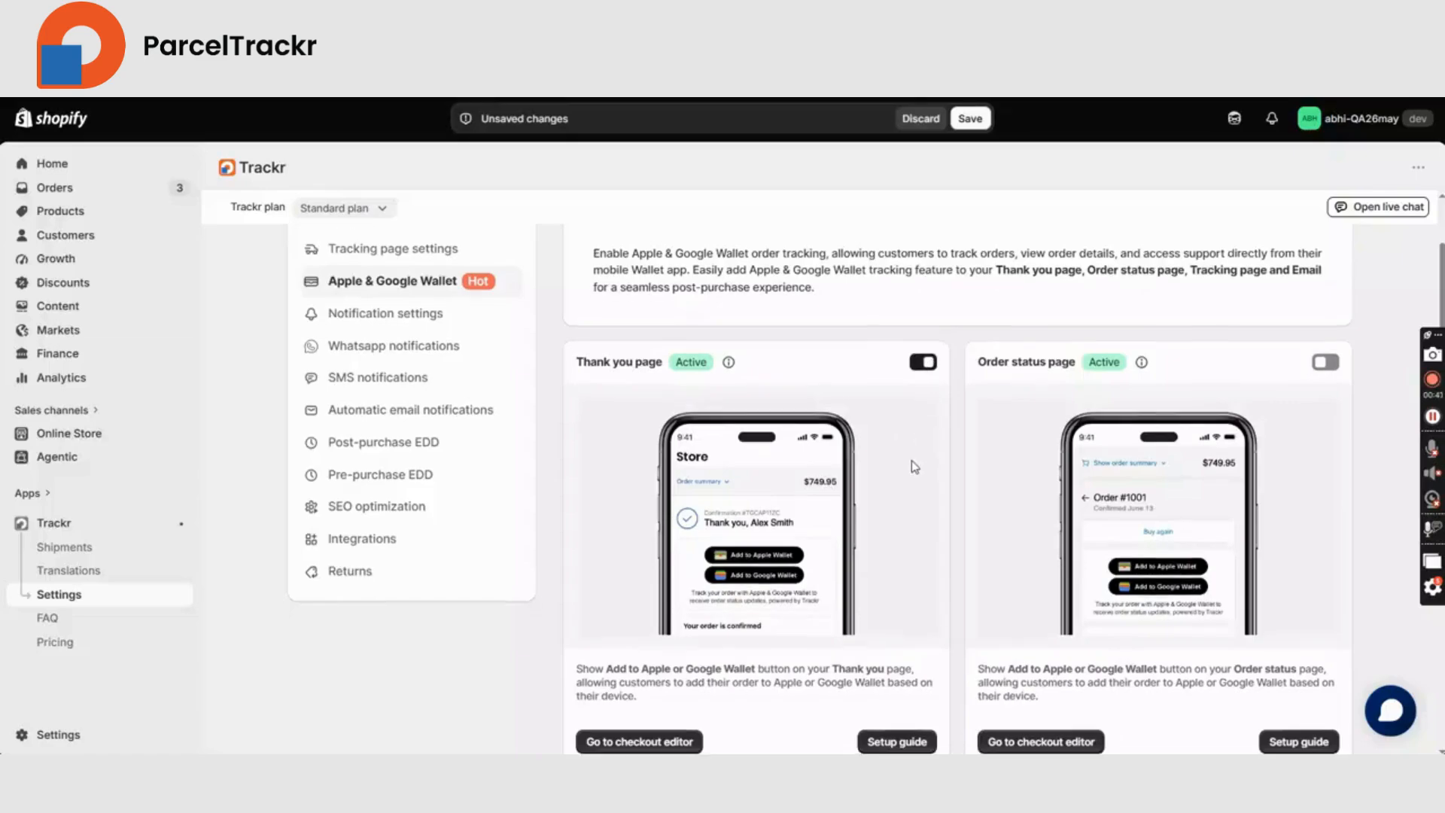
{"action": "scroll", "coordinate": [914, 467], "scroll_direction": "down", "scroll_amount": 1}
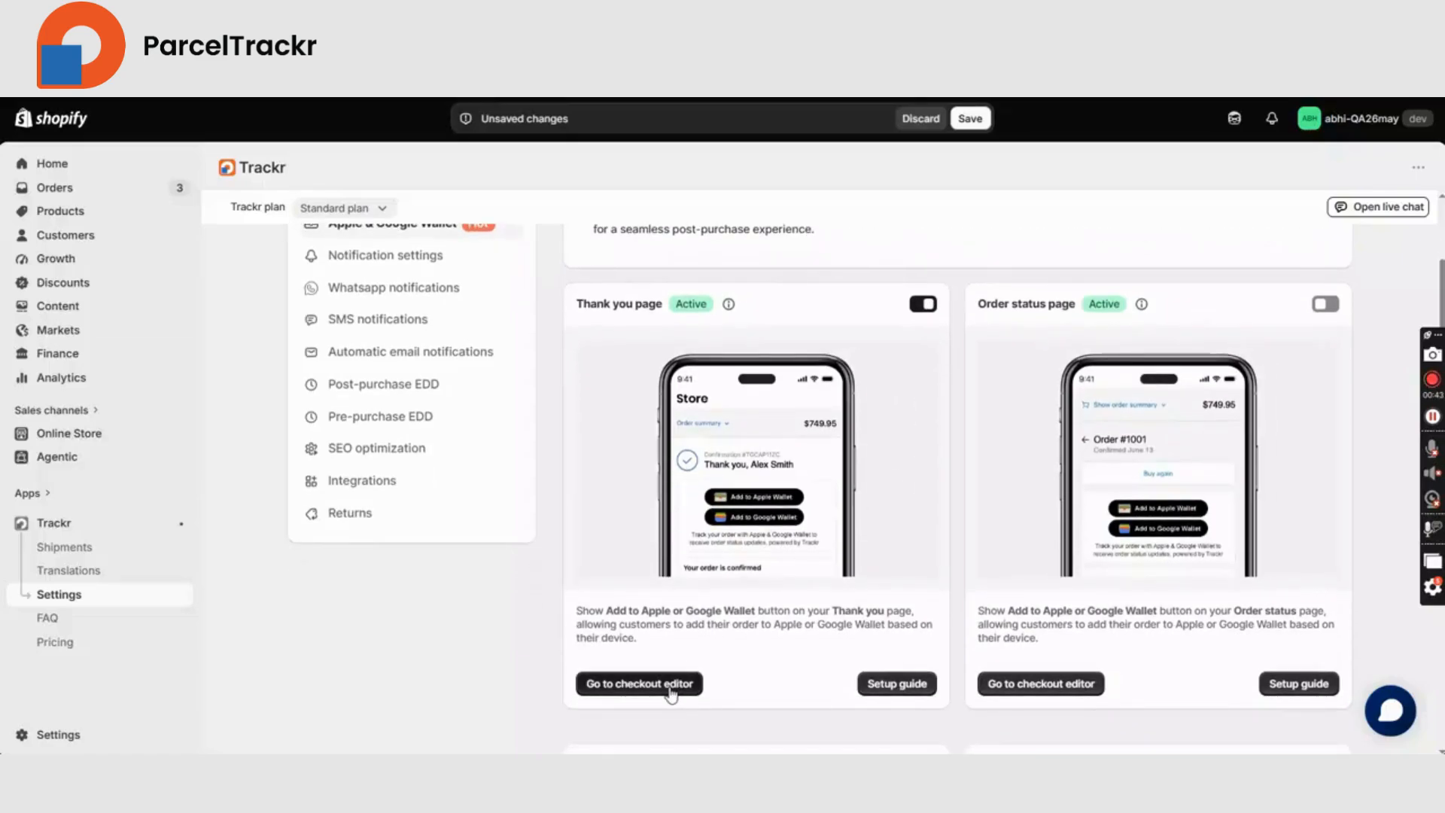
{"action": "left_click", "coordinate": [971, 131]}
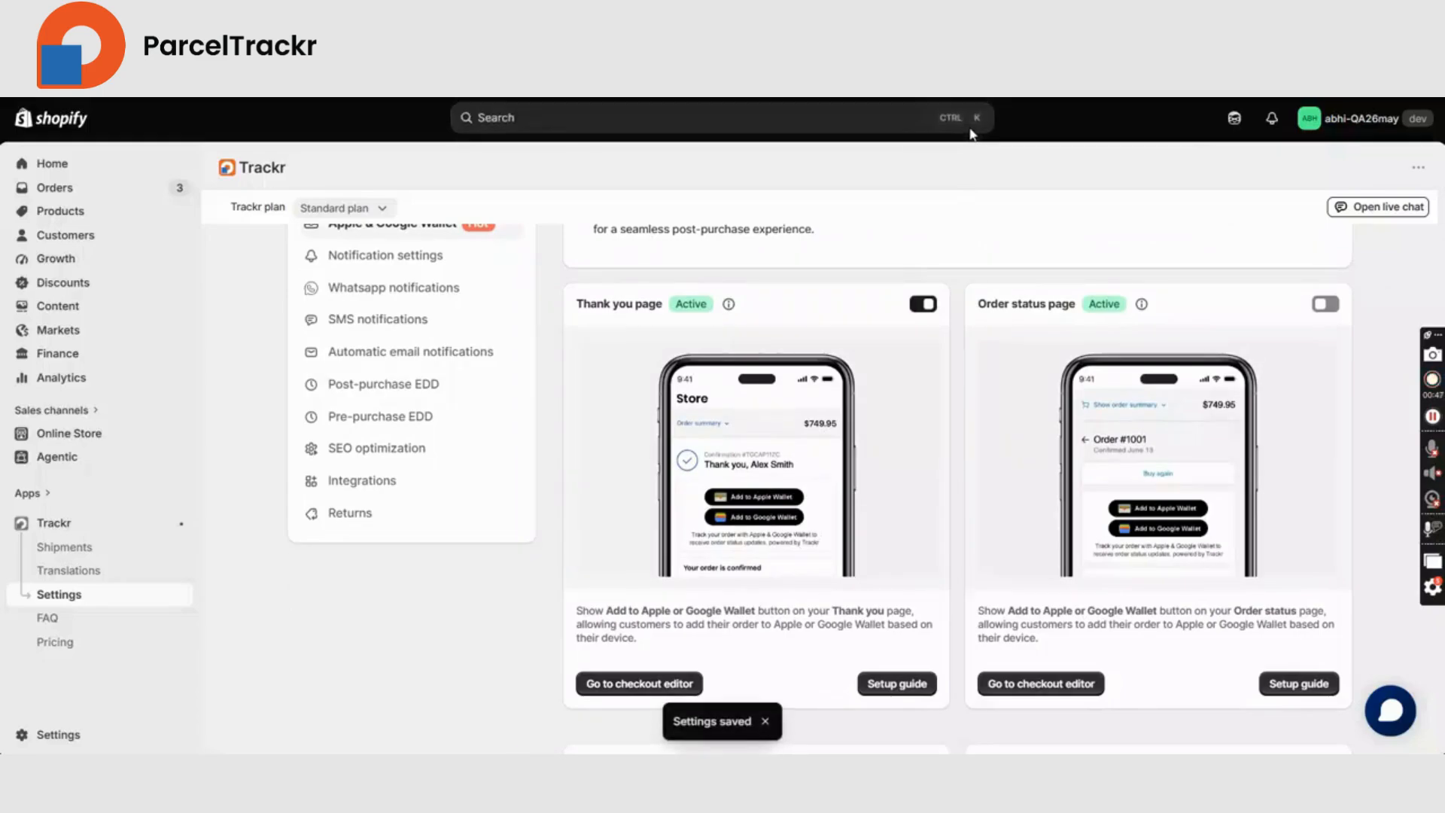
In the checkout editor, add the Apple & Google Wallet Order Tracking block to the Thank you page and save.
{"action": "left_click", "coordinate": [661, 684]}
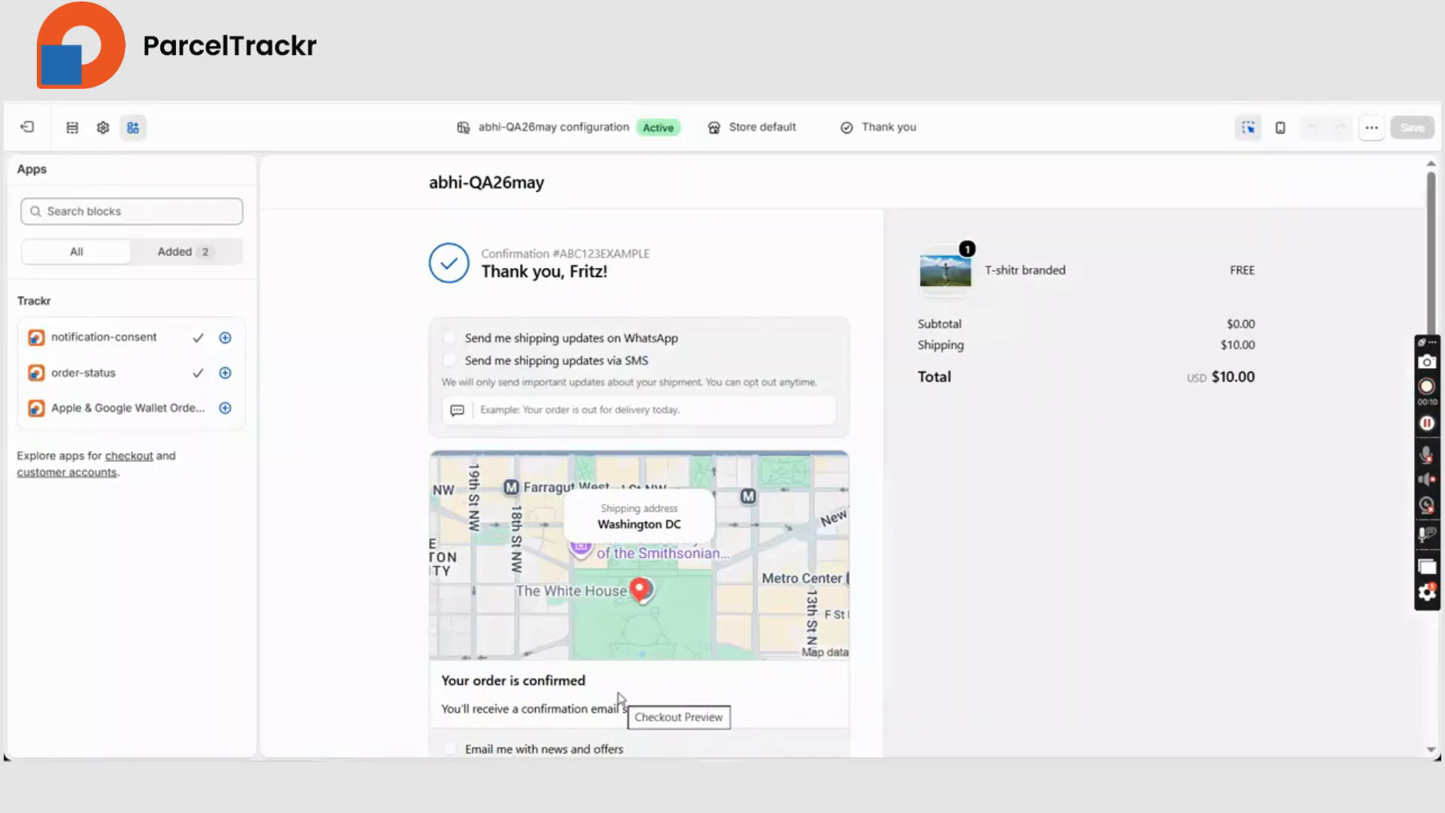
{"action": "left_click", "coordinate": [223, 410]}
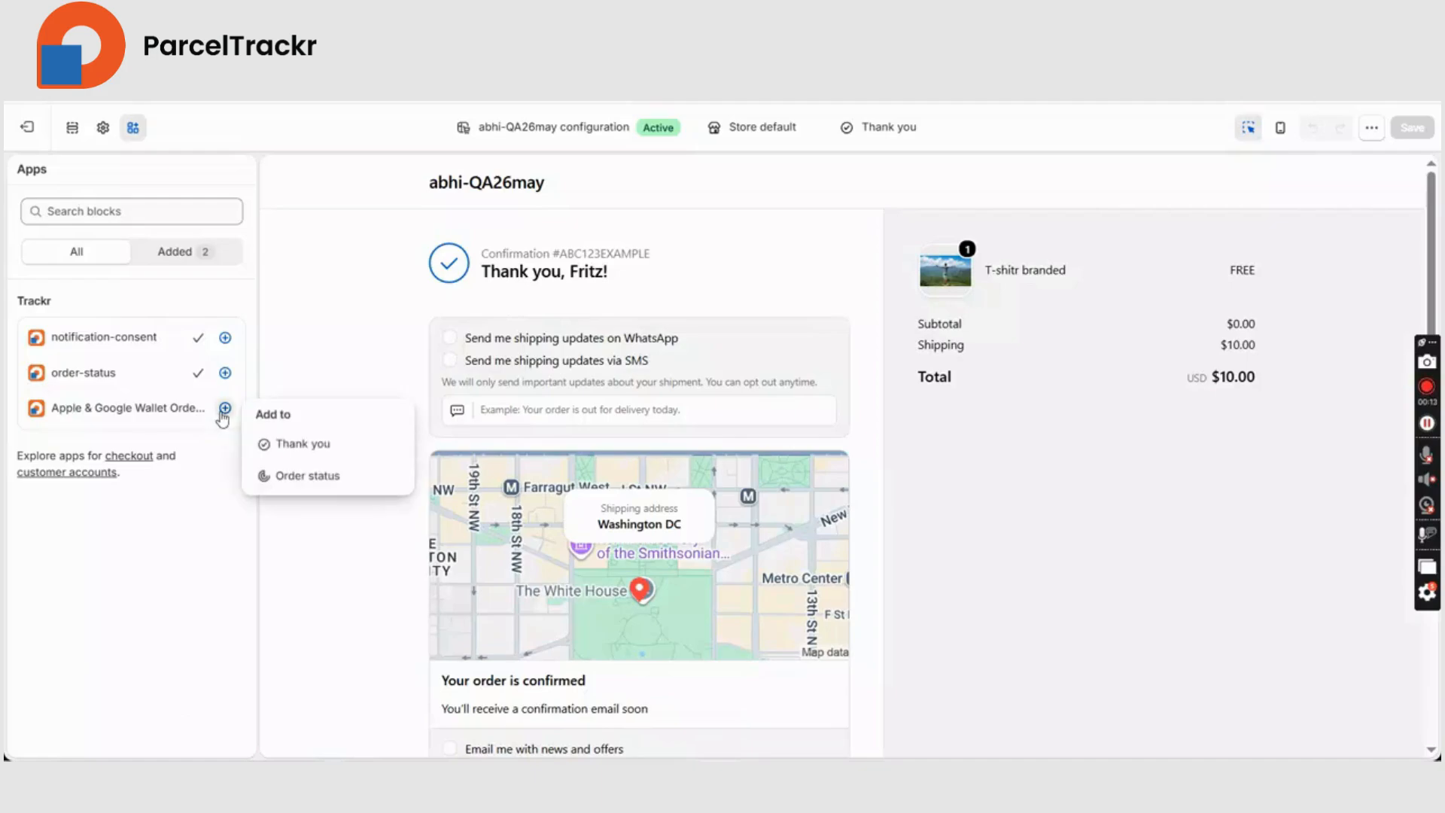
{"action": "left_click", "coordinate": [293, 443]}
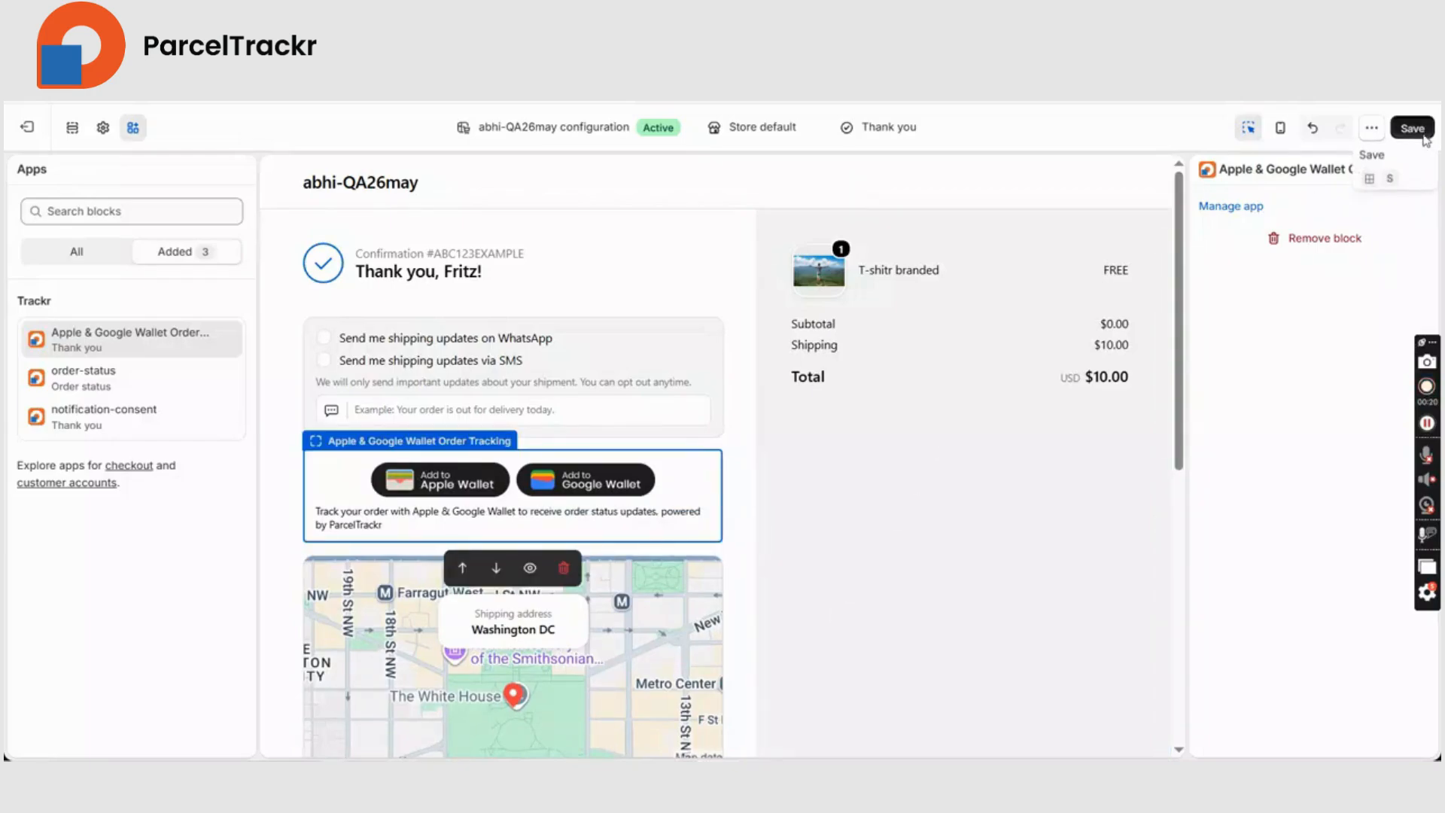
{"action": "left_click", "coordinate": [1413, 128]}
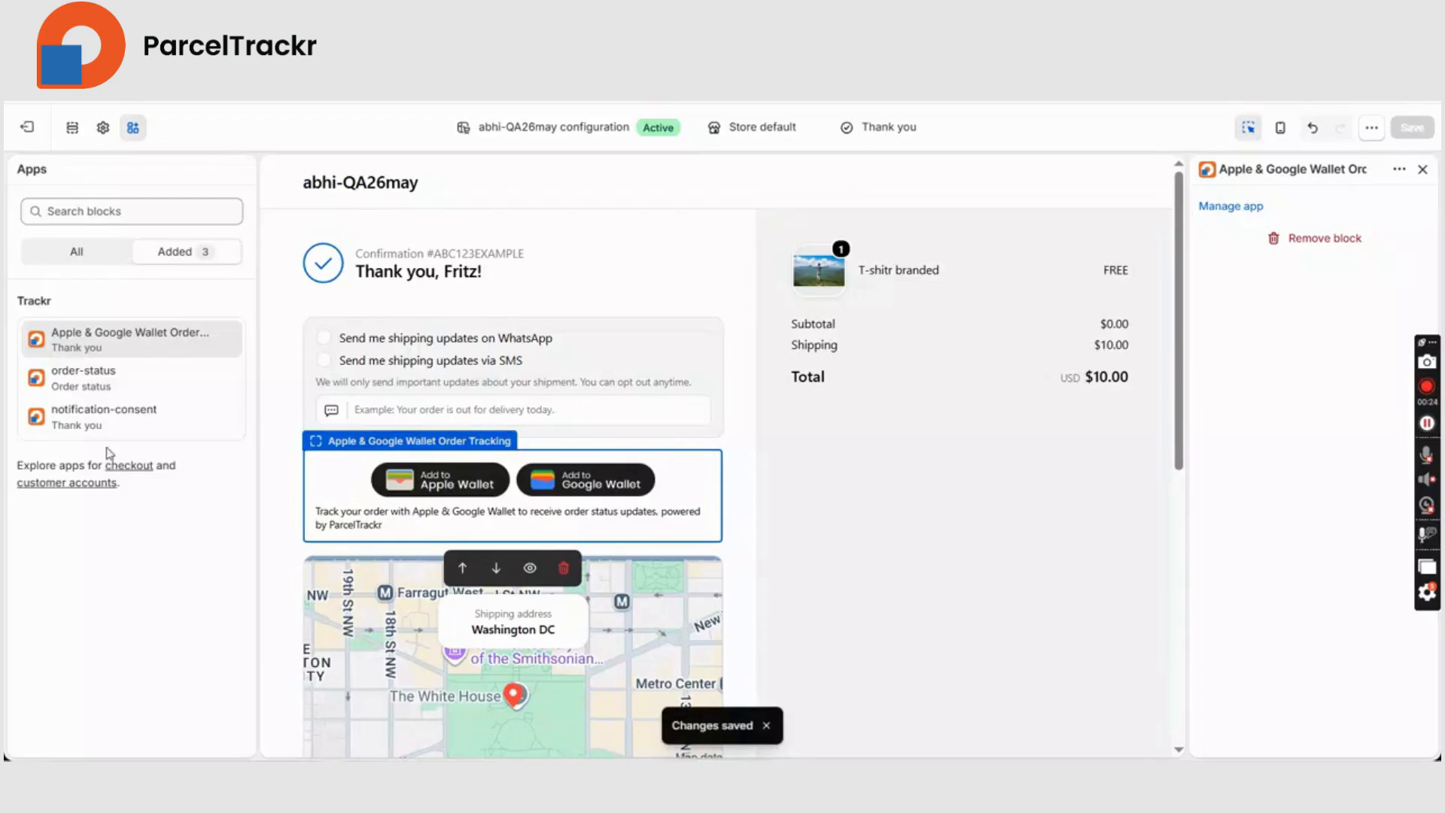
{"action": "left_click", "coordinate": [178, 345]}
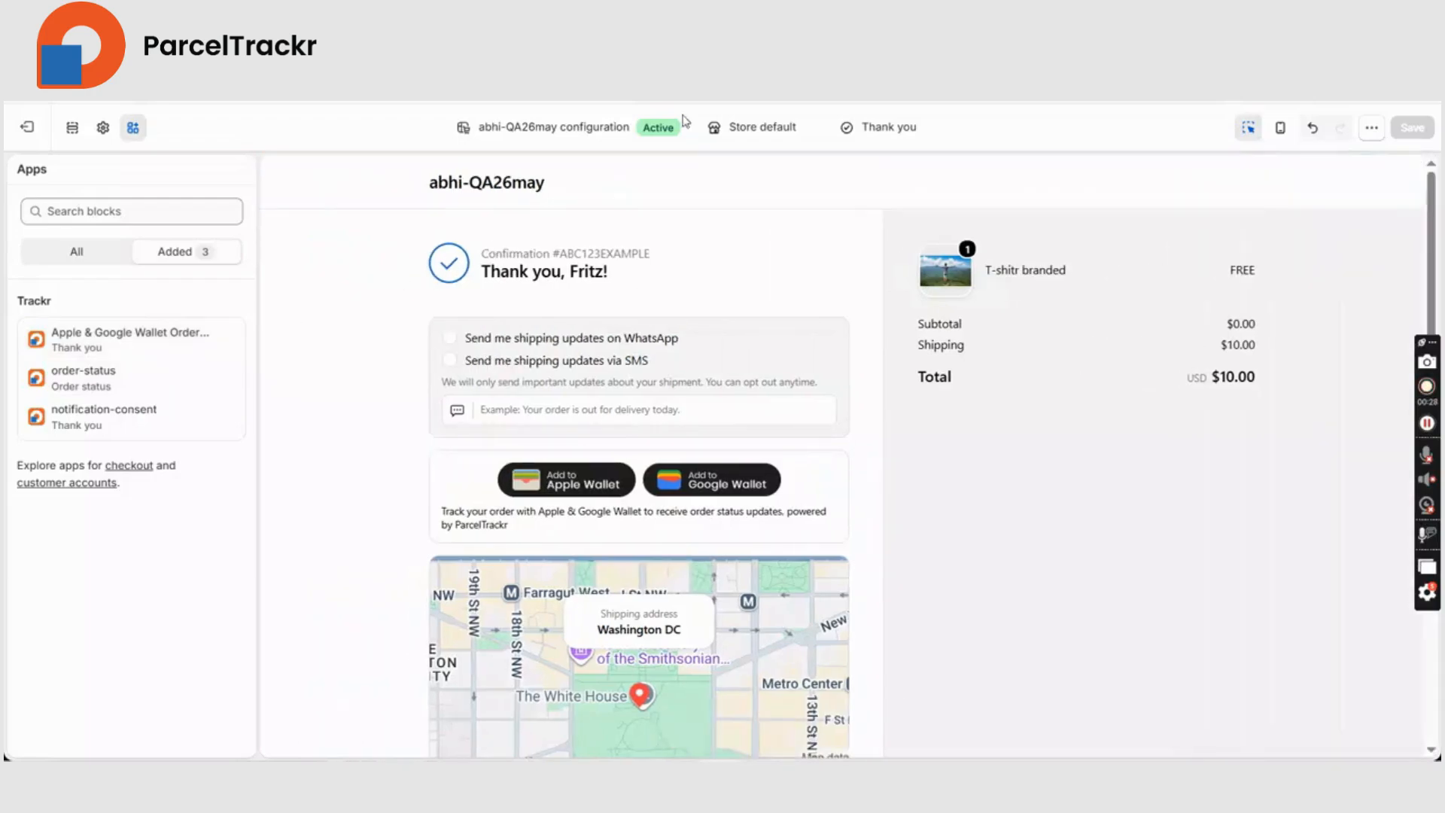
Return to the Trackr wallet settings, save the pending changes, then enable the Order status page wallet option and save it.
{"action": "left_click", "coordinate": [903, 15]}
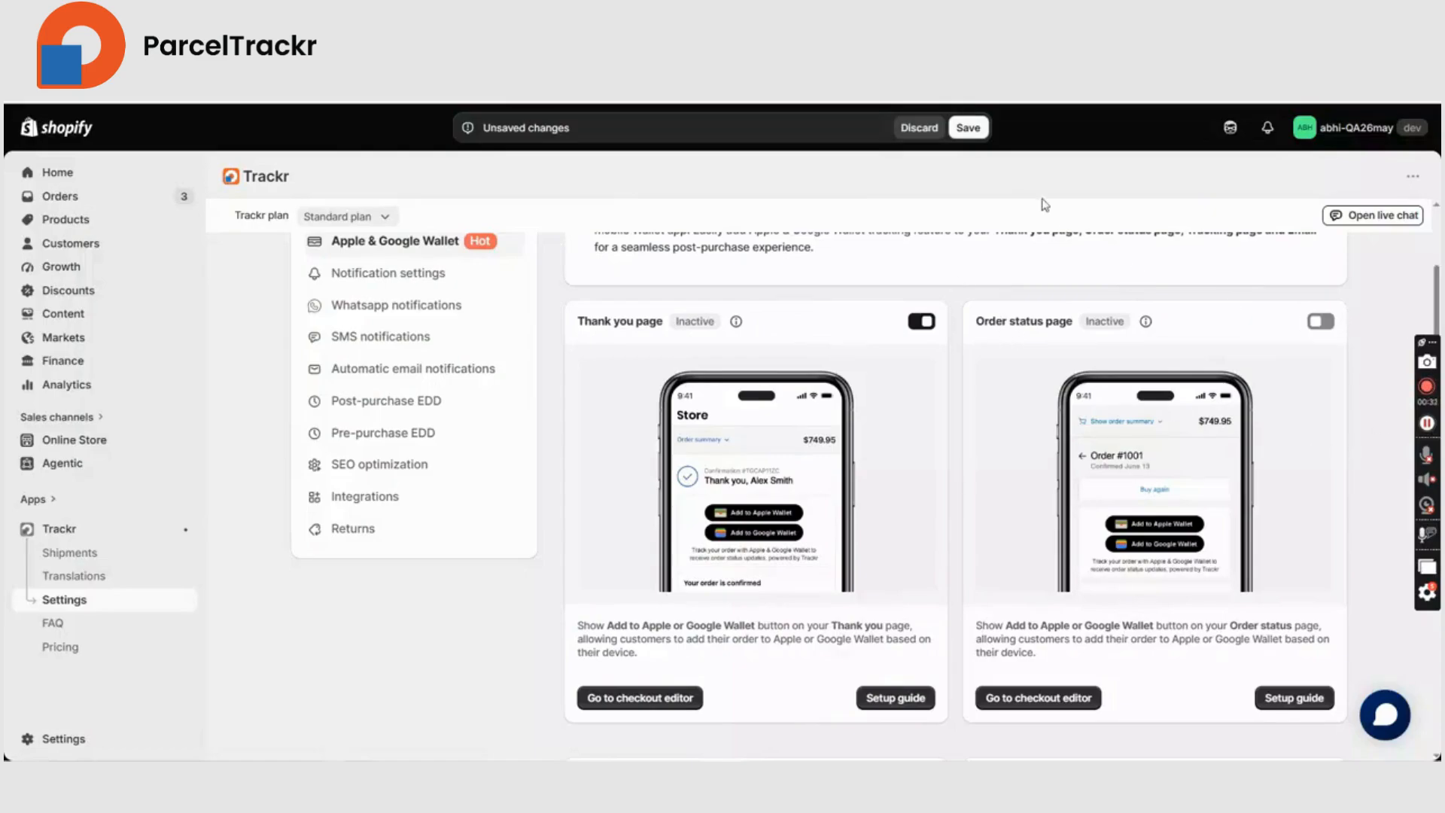
{"action": "left_click", "coordinate": [968, 128]}
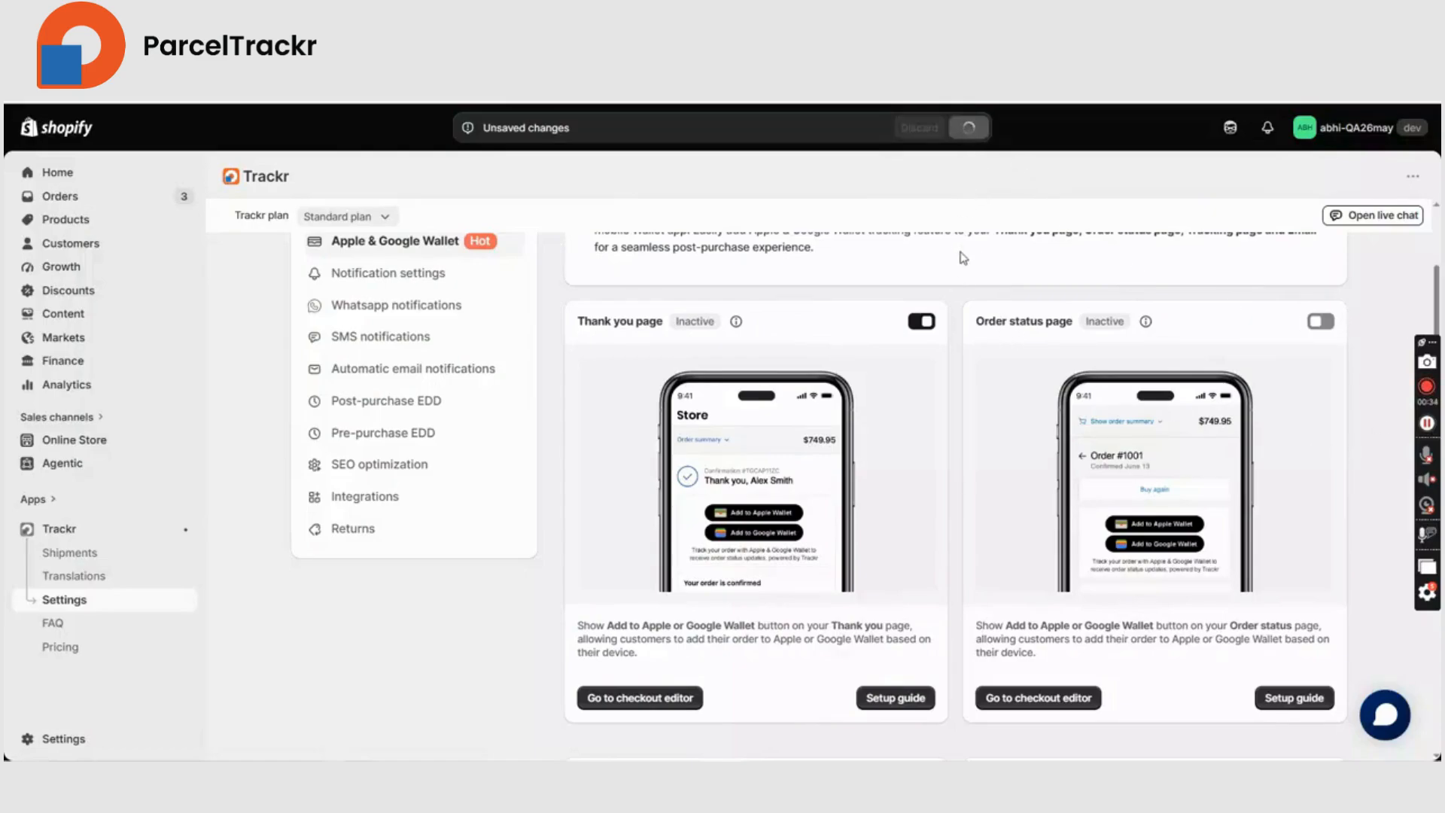
{"action": "left_click", "coordinate": [1321, 324]}
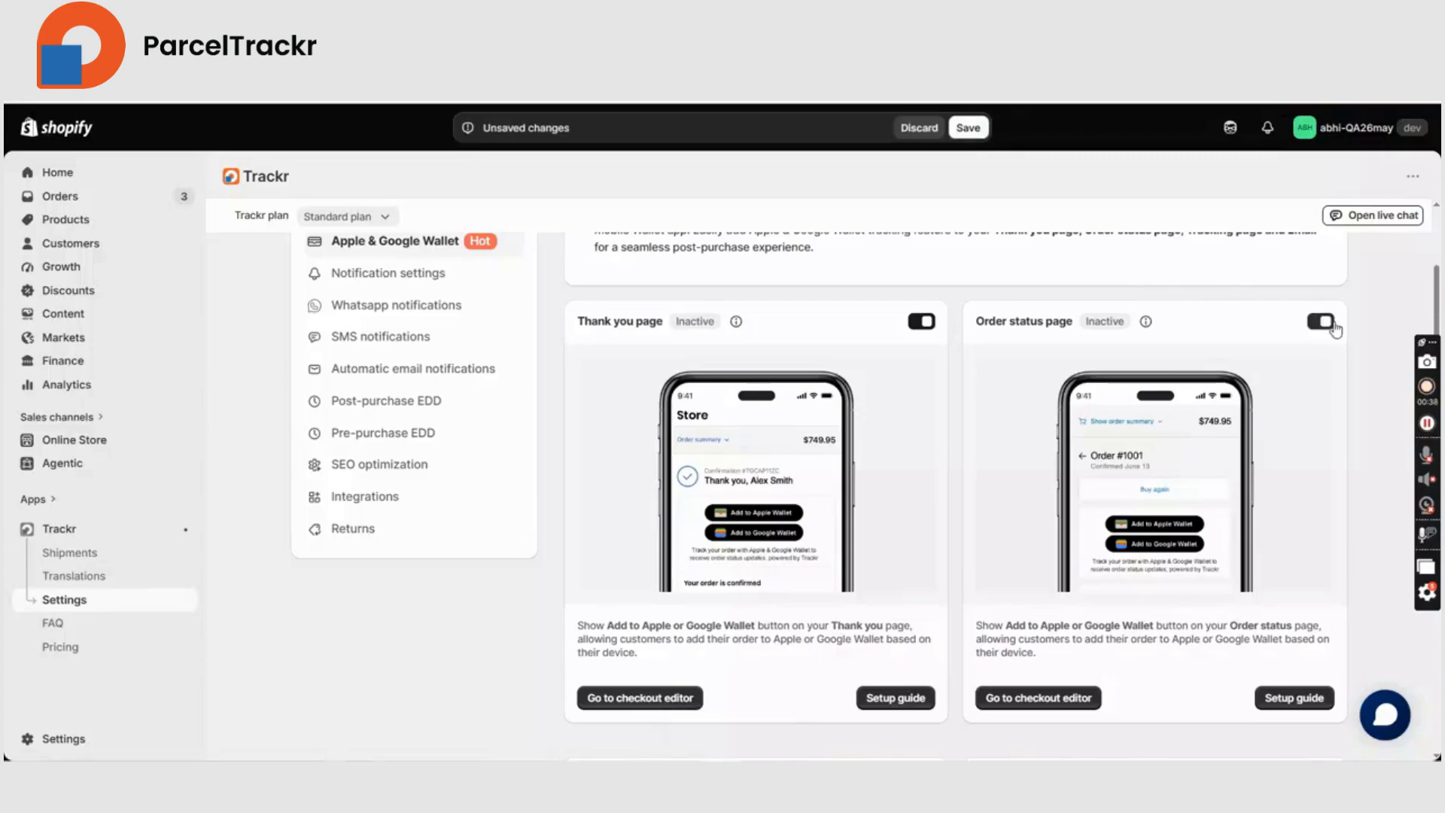
{"action": "left_click", "coordinate": [969, 129]}
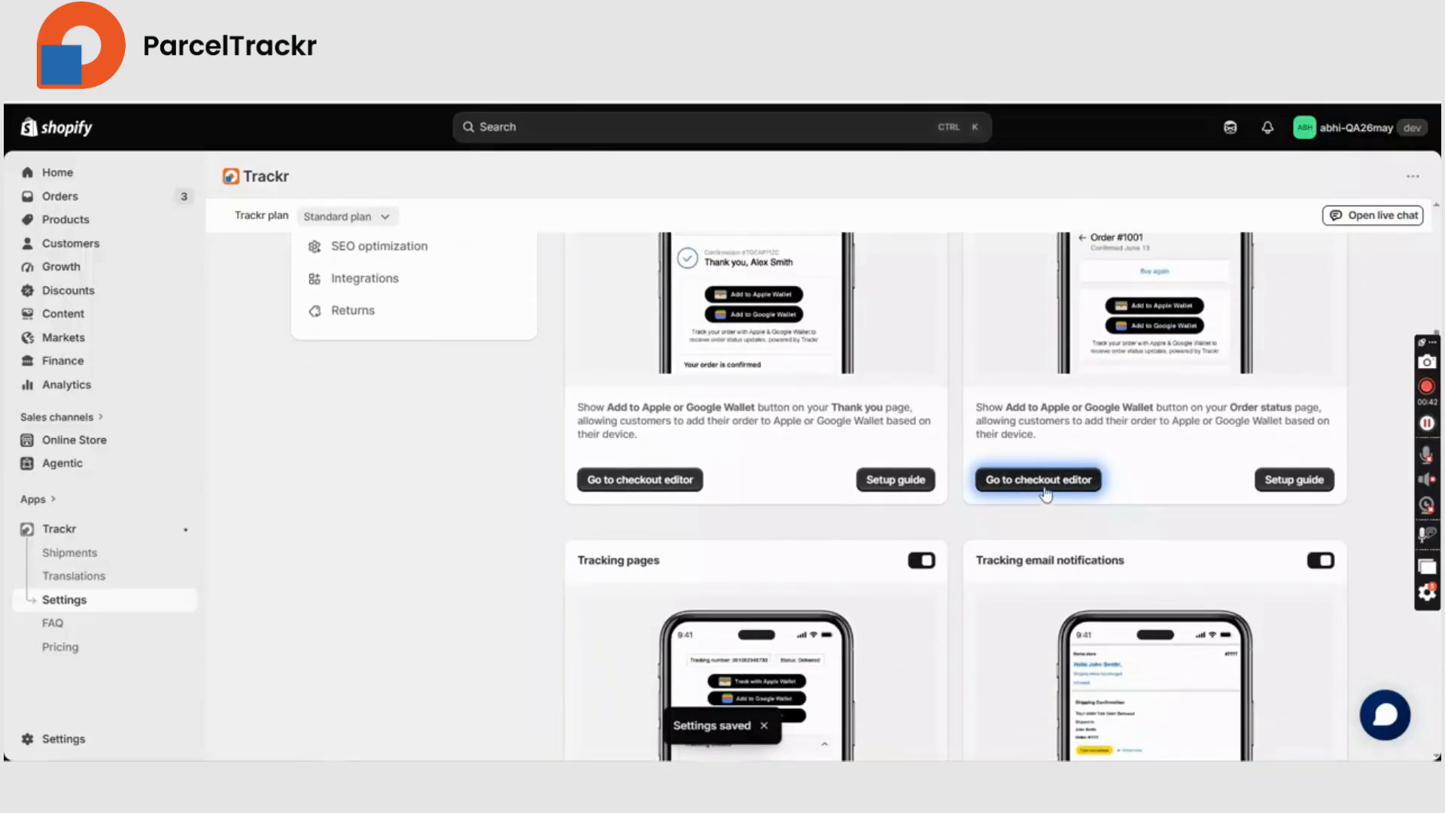
In the checkout editor, add the Apple & Google Wallet Order Tracking block to the Order status page and save.
{"action": "left_click", "coordinate": [1045, 489]}
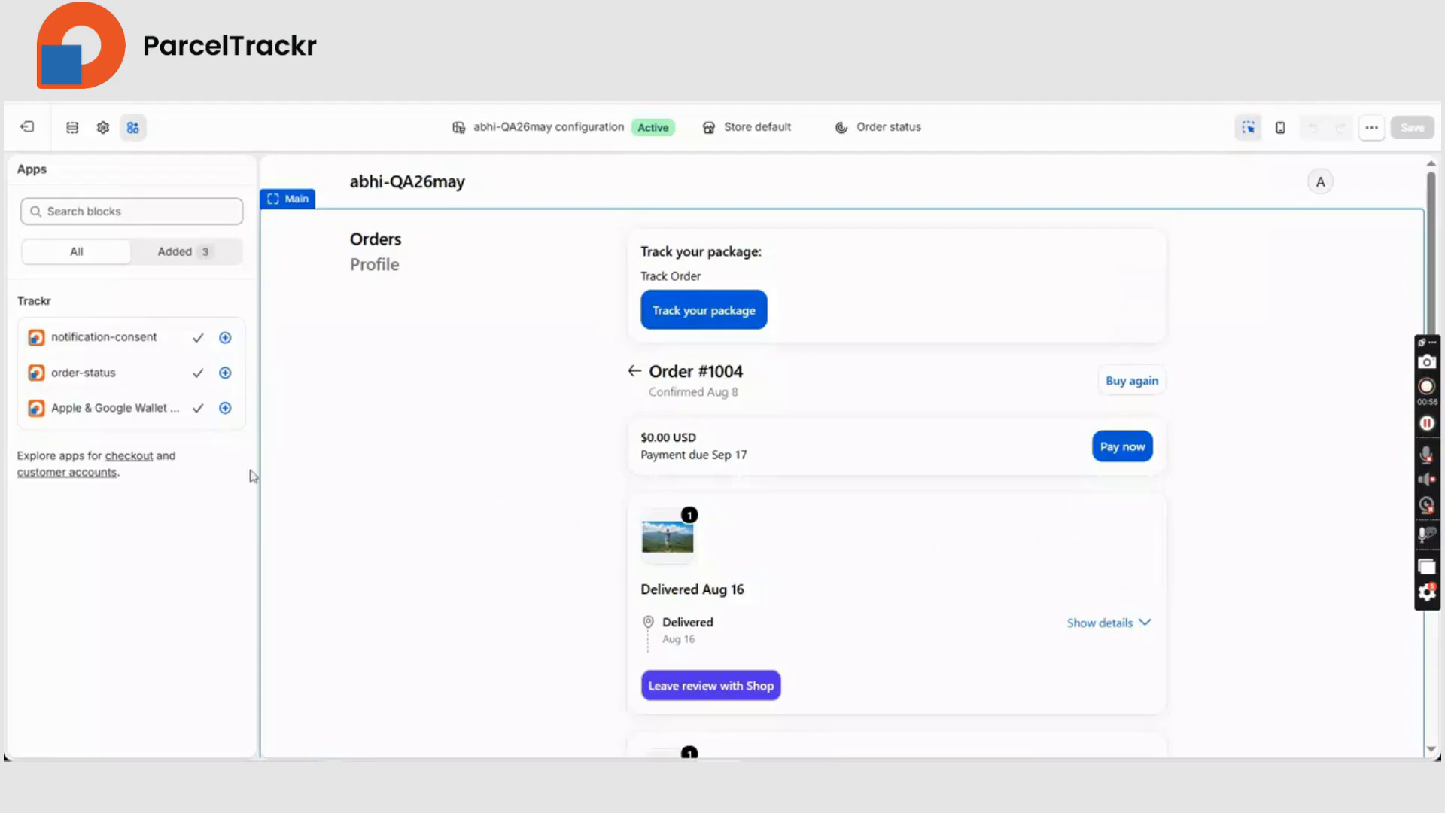
{"action": "left_click", "coordinate": [225, 408]}
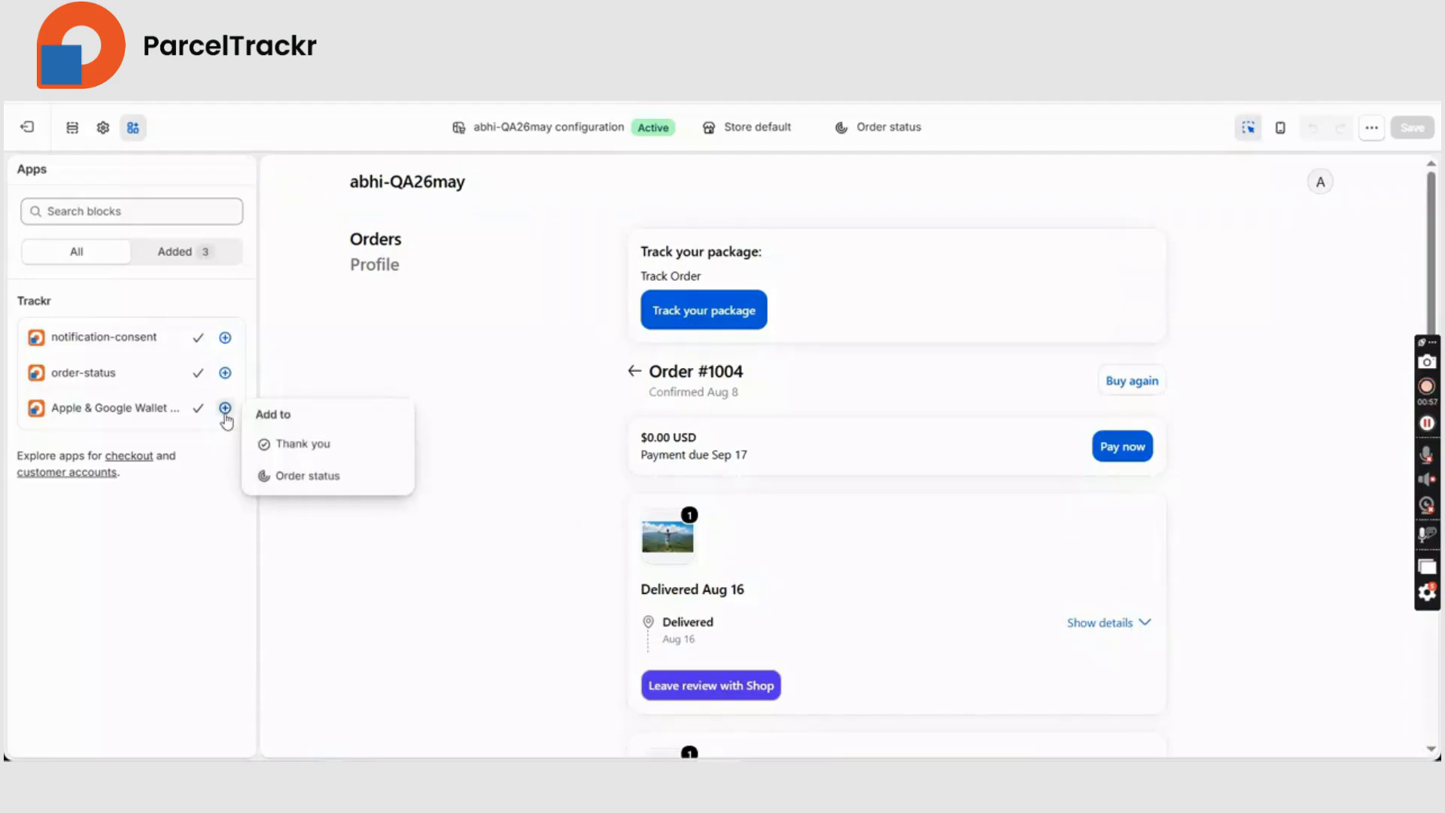
{"action": "left_click", "coordinate": [308, 477]}
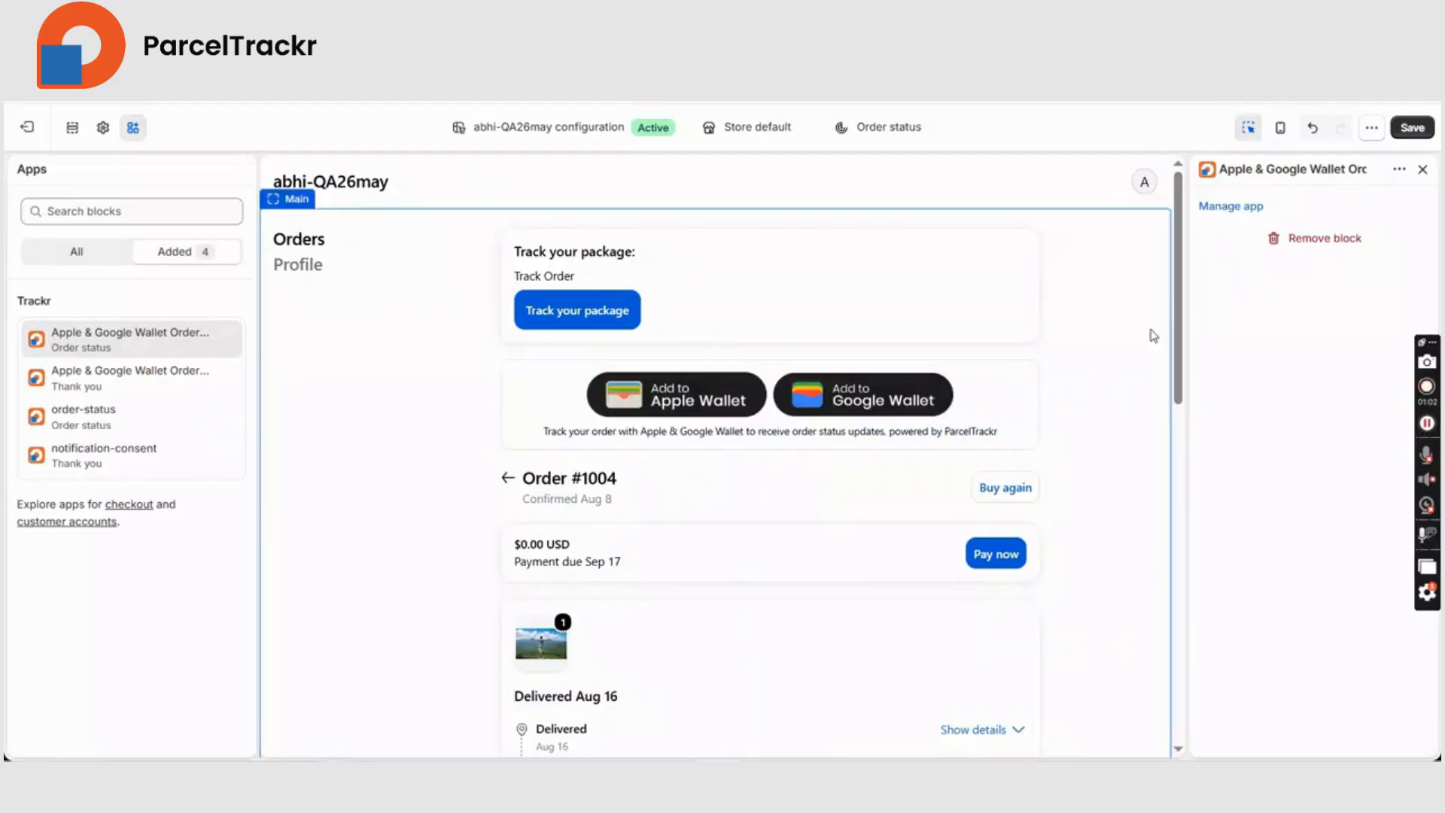
{"action": "left_click", "coordinate": [1410, 129]}
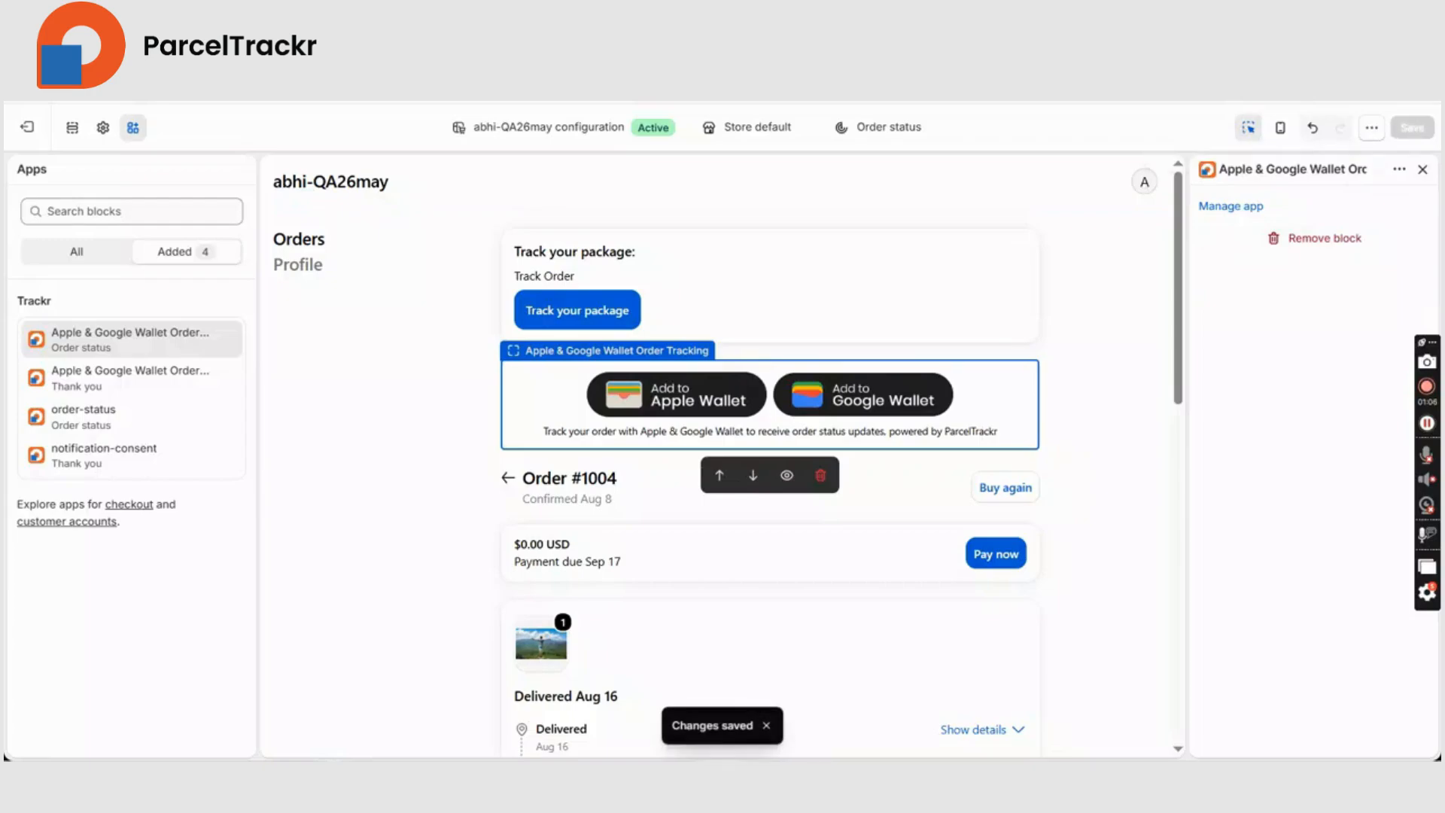
Return to the Trackr wallet settings and review the tracking page, tracking email and store information options under Customize Wallet settings.
{"action": "left_click", "coordinate": [910, 30]}
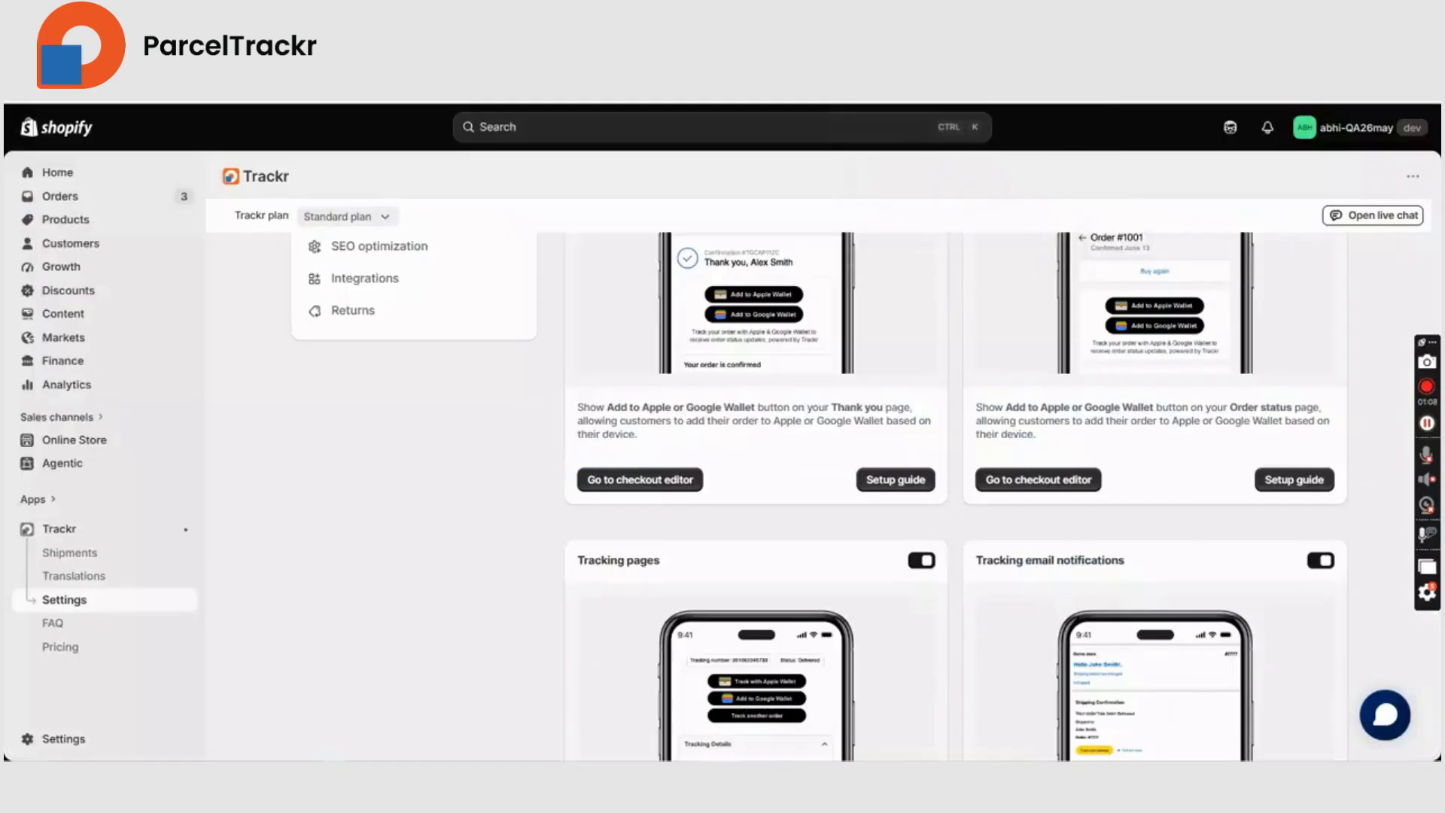
{"action": "left_click", "coordinate": [948, 30]}
{"action": "left_click", "coordinate": [911, 30]}
{"action": "scroll", "coordinate": [888, 478], "scroll_direction": "down", "scroll_amount": 4}
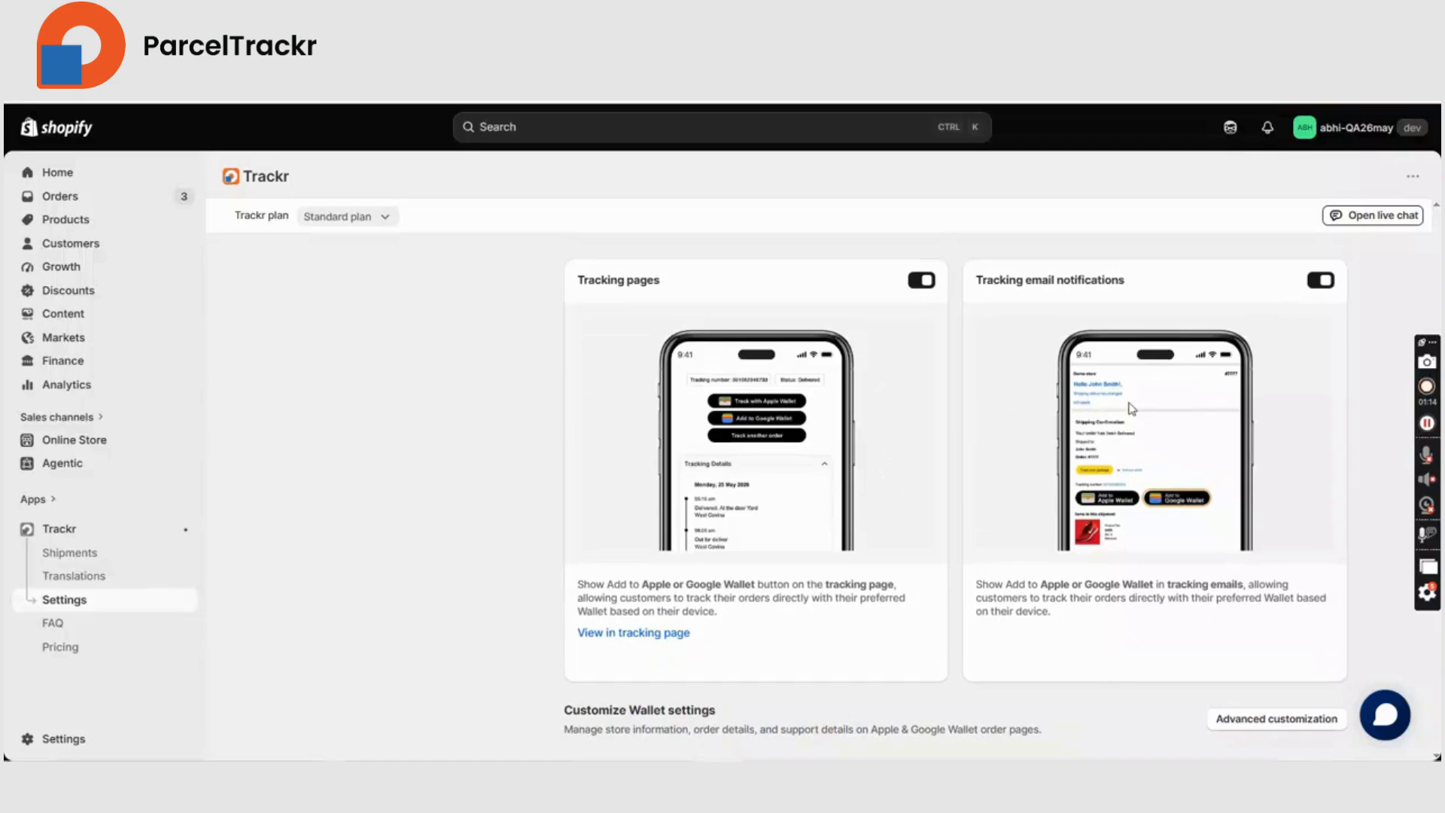
{"action": "scroll", "coordinate": [1132, 409], "scroll_direction": "down", "scroll_amount": 7}
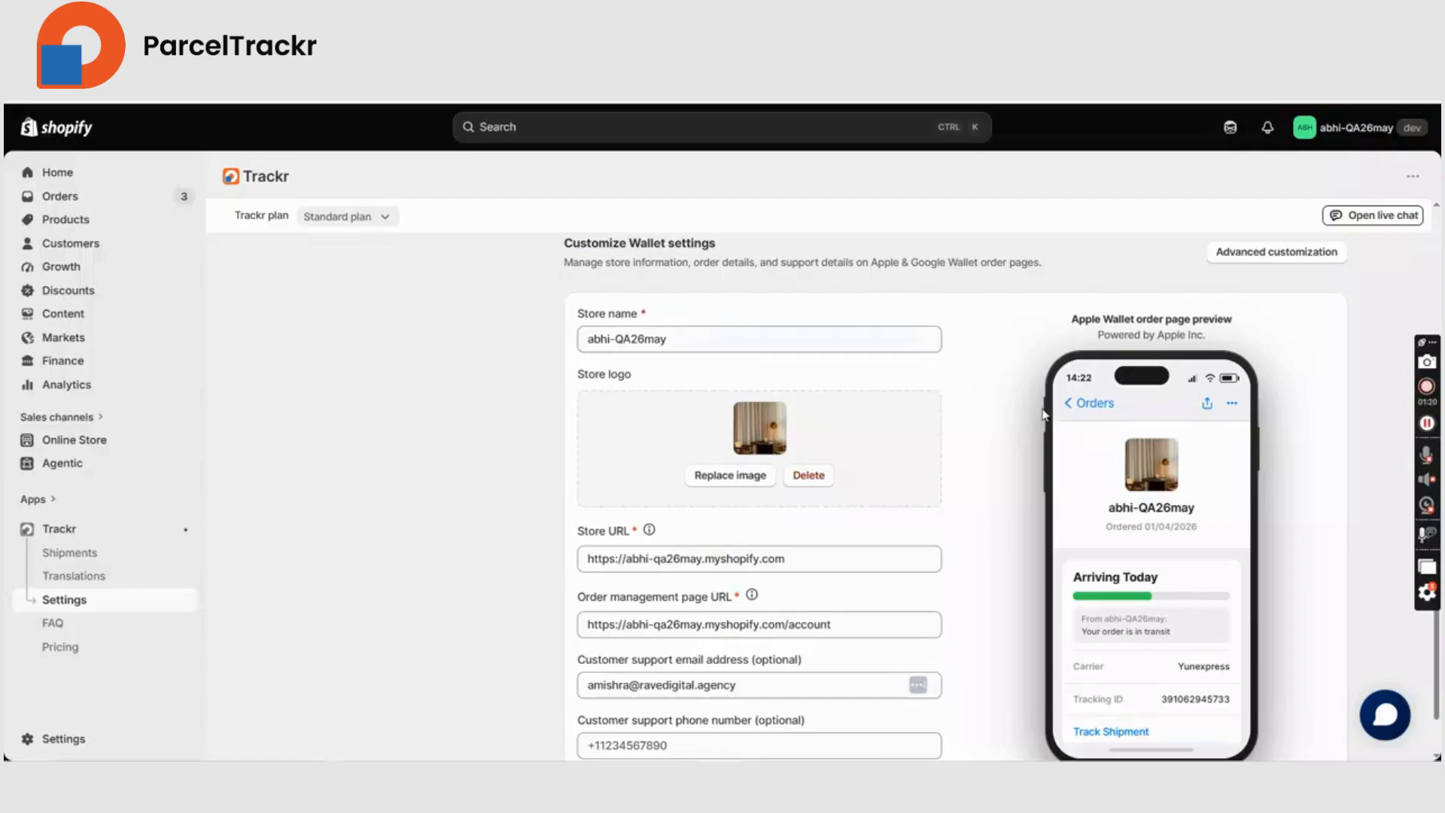
{"action": "scroll", "coordinate": [614, 413], "scroll_direction": "down", "scroll_amount": 2}
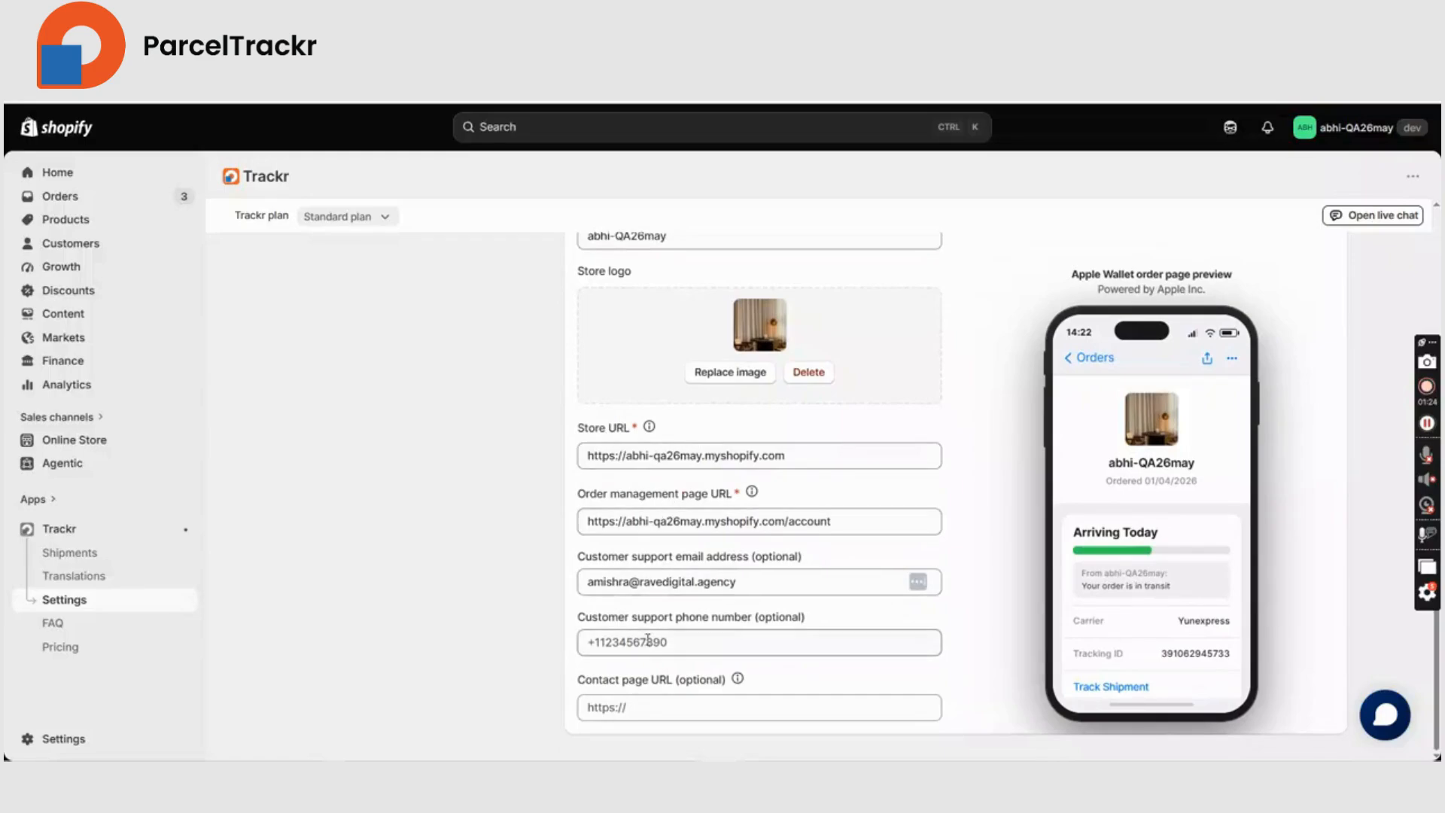
{"action": "scroll", "coordinate": [648, 634], "scroll_direction": "up", "scroll_amount": 4}
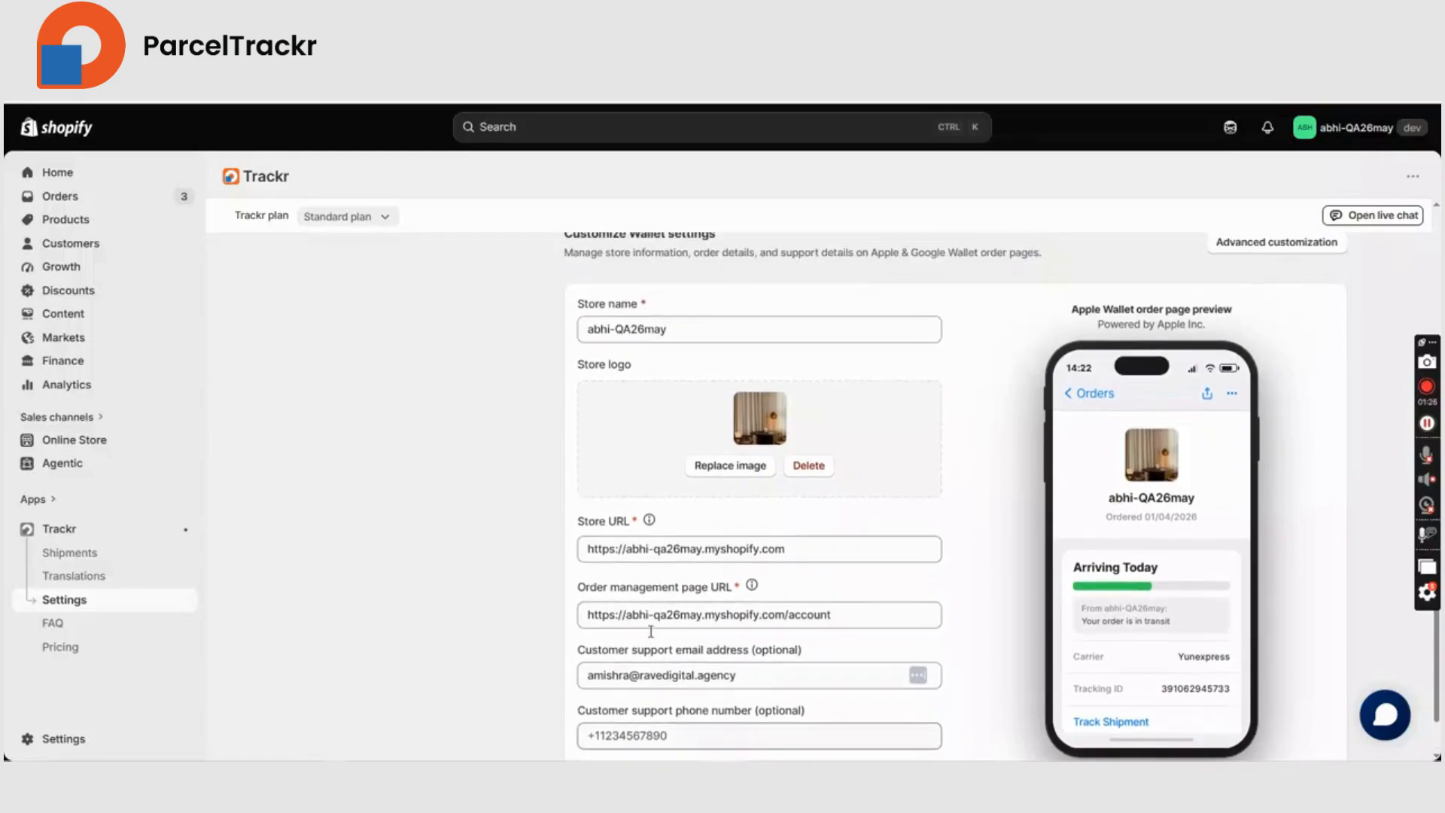
{"action": "scroll", "coordinate": [766, 611], "scroll_direction": "down", "scroll_amount": 4}
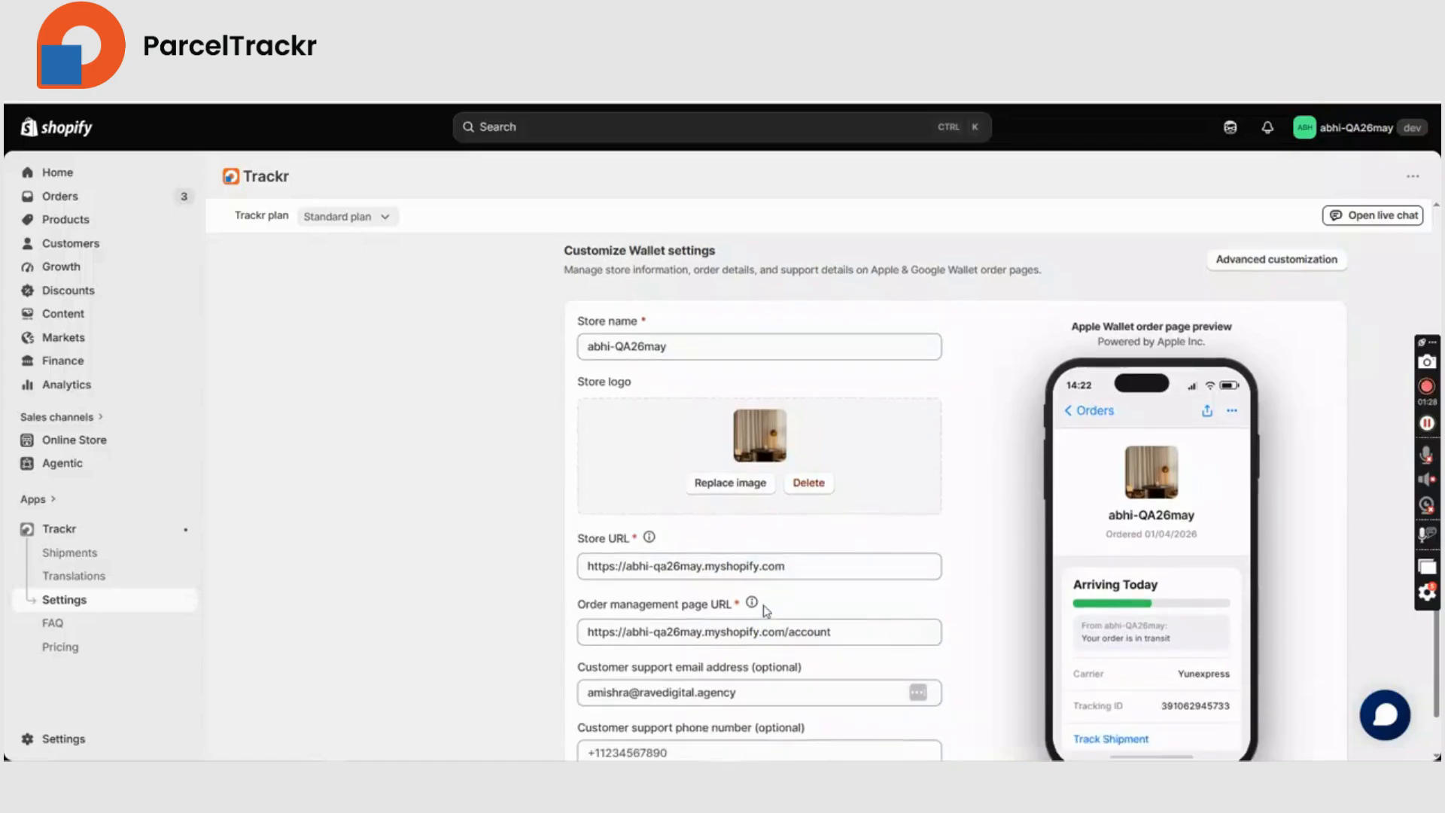
{"action": "scroll", "coordinate": [794, 608], "scroll_direction": "up", "scroll_amount": 4}
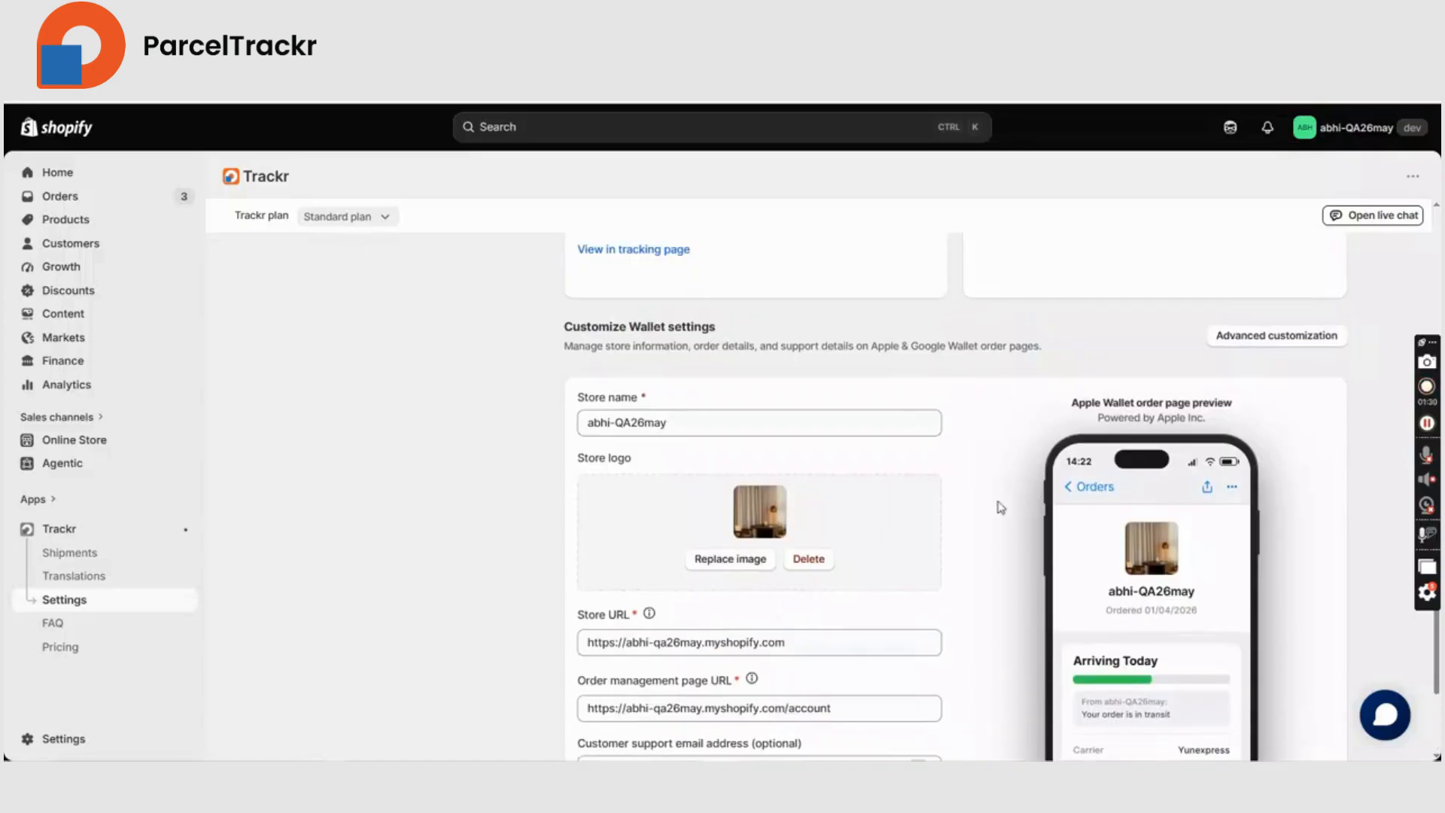
Set the customer support email subject to "Contact Us" in the Google Wallet advanced customization.
{"action": "left_click", "coordinate": [1281, 336]}
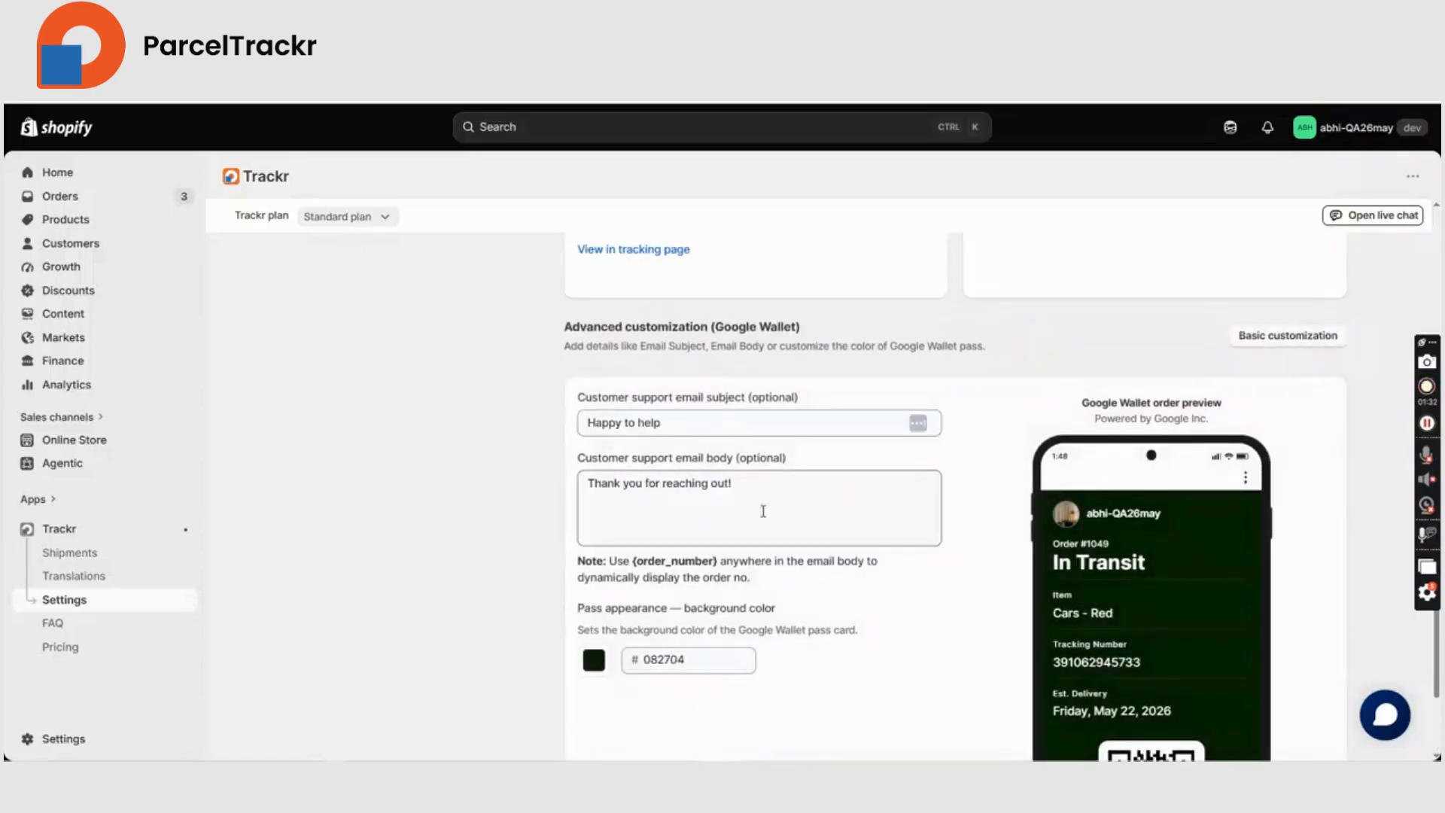
{"action": "triple_click", "coordinate": [656, 422]}
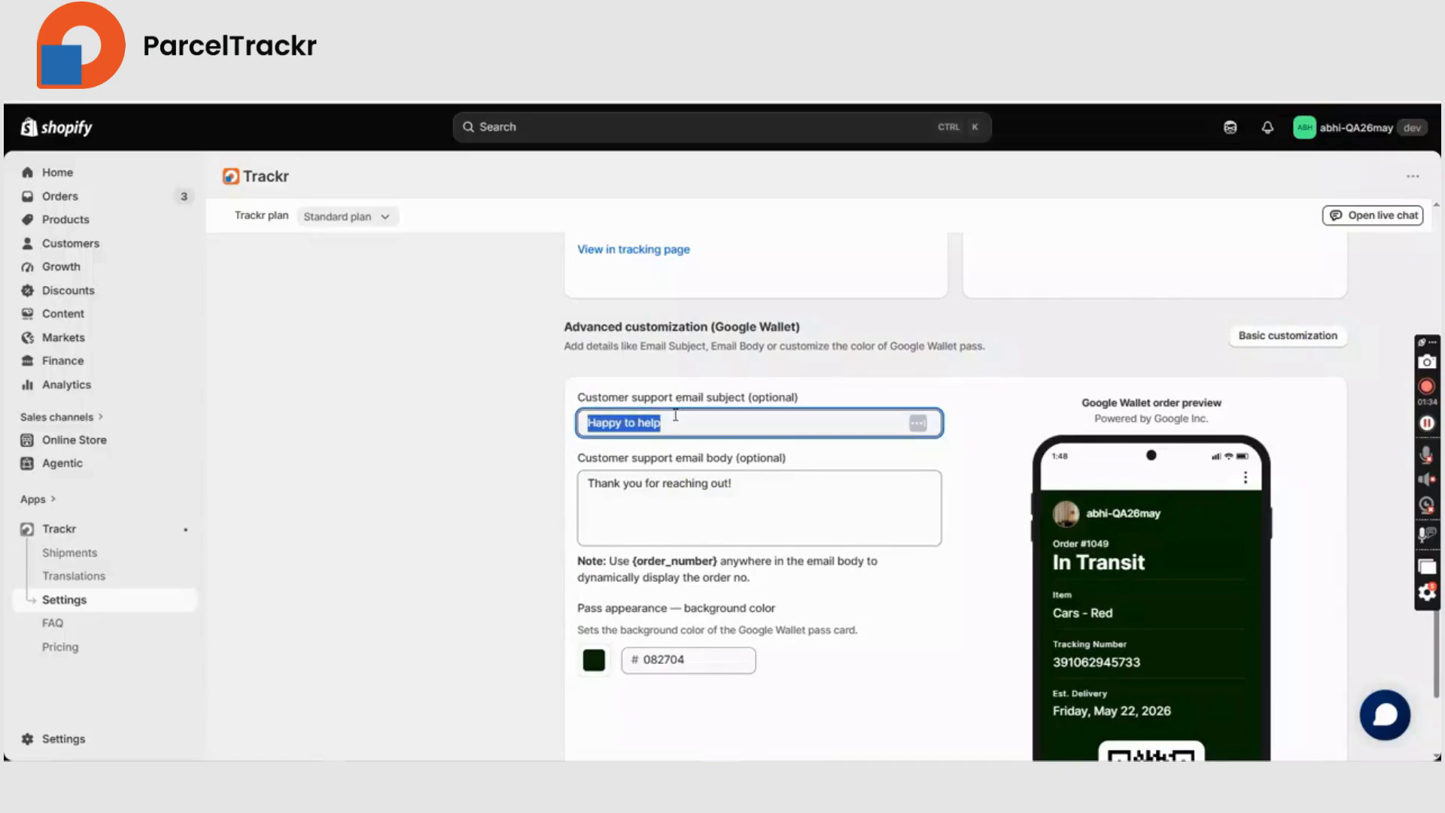
{"action": "type", "text": "Contact Us"}
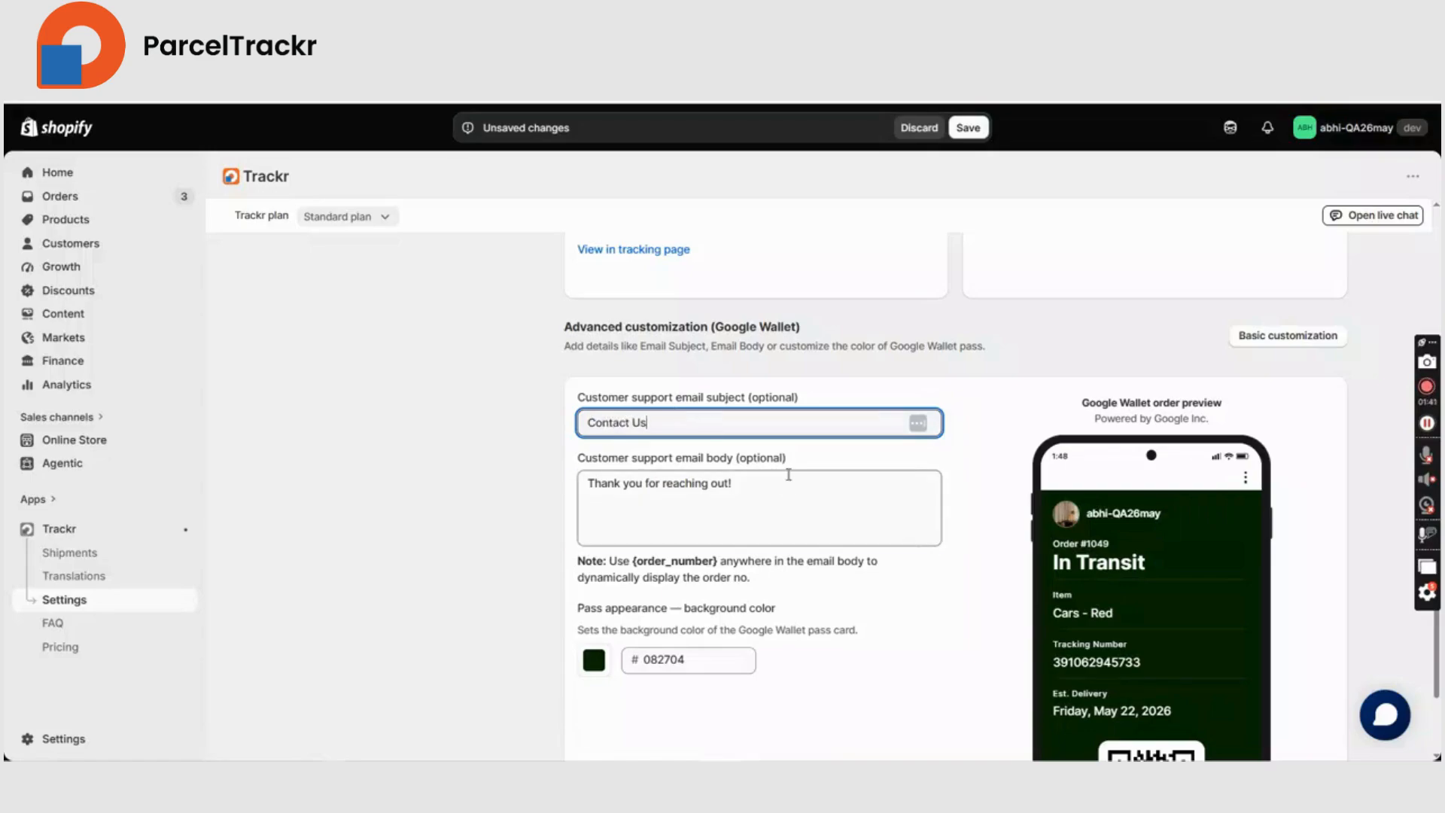
Replace the customer support email body with "Let us know how we can assist you.".
{"action": "left_click", "coordinate": [789, 474]}
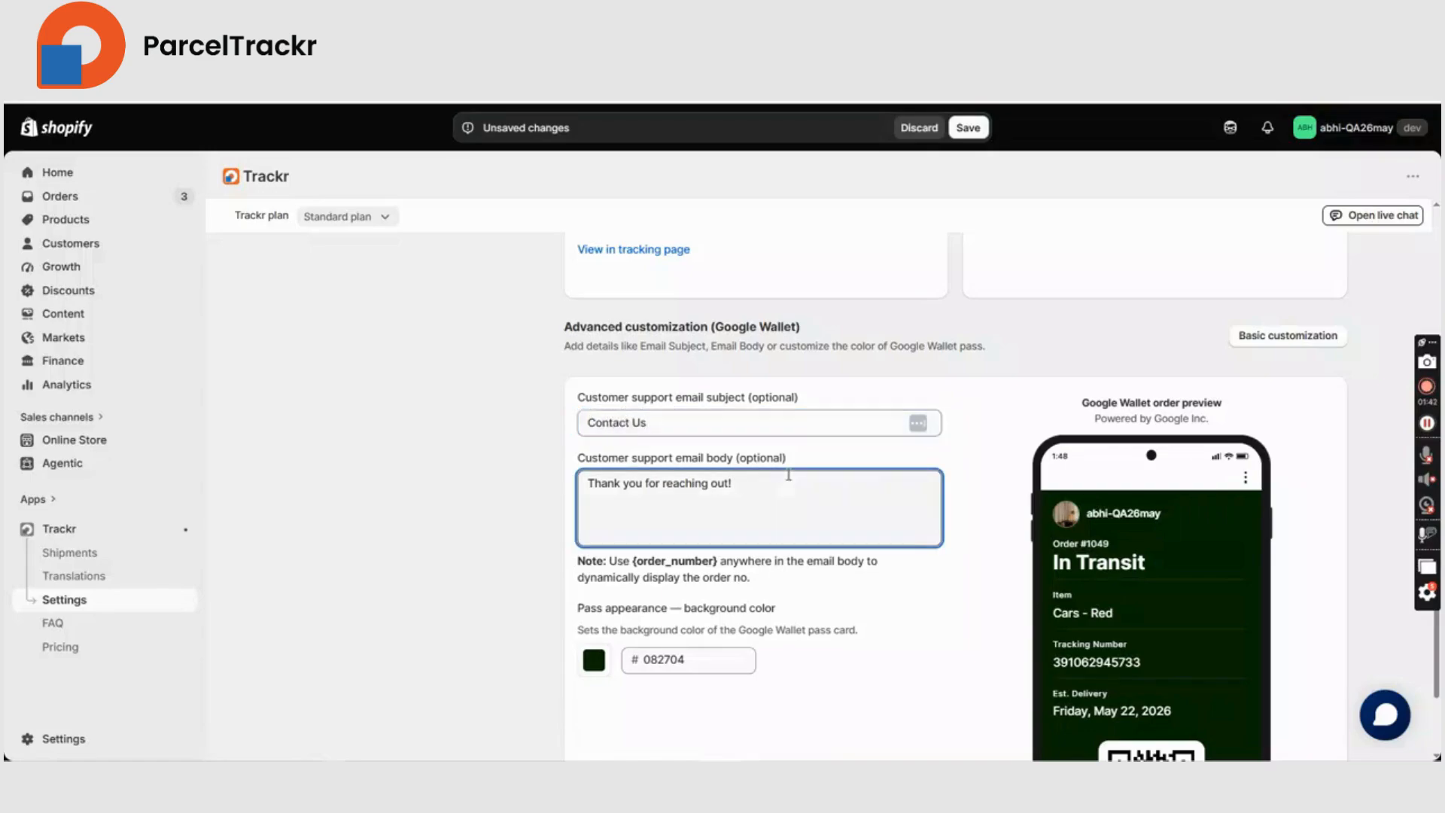
{"action": "key", "text": "BackSpace"}
{"action": "key", "text": "BackSpace"}
{"action": "key", "text": "BackSpace"}
{"action": "key", "text": "BackSpace"}
{"action": "key", "text": "BackSpace"}
{"action": "key", "text": "BackSpace"}
{"action": "key", "text": "BackSpace"}
{"action": "key", "text": "BackSpace"}
{"action": "key", "text": "BackSpace"}
{"action": "key", "text": "BackSpace"}
{"action": "key", "text": "BackSpace"}
{"action": "key", "text": "BackSpace"}
{"action": "key", "text": "BackSpace"}
{"action": "key", "text": "BackSpace"}
{"action": "key", "text": "BackSpace"}
{"action": "key", "text": "BackSpace"}
{"action": "key", "text": "BackSpace"}
{"action": "key", "text": "BackSpace"}
{"action": "key", "text": "BackSpace"}
{"action": "key", "text": "BackSpace"}
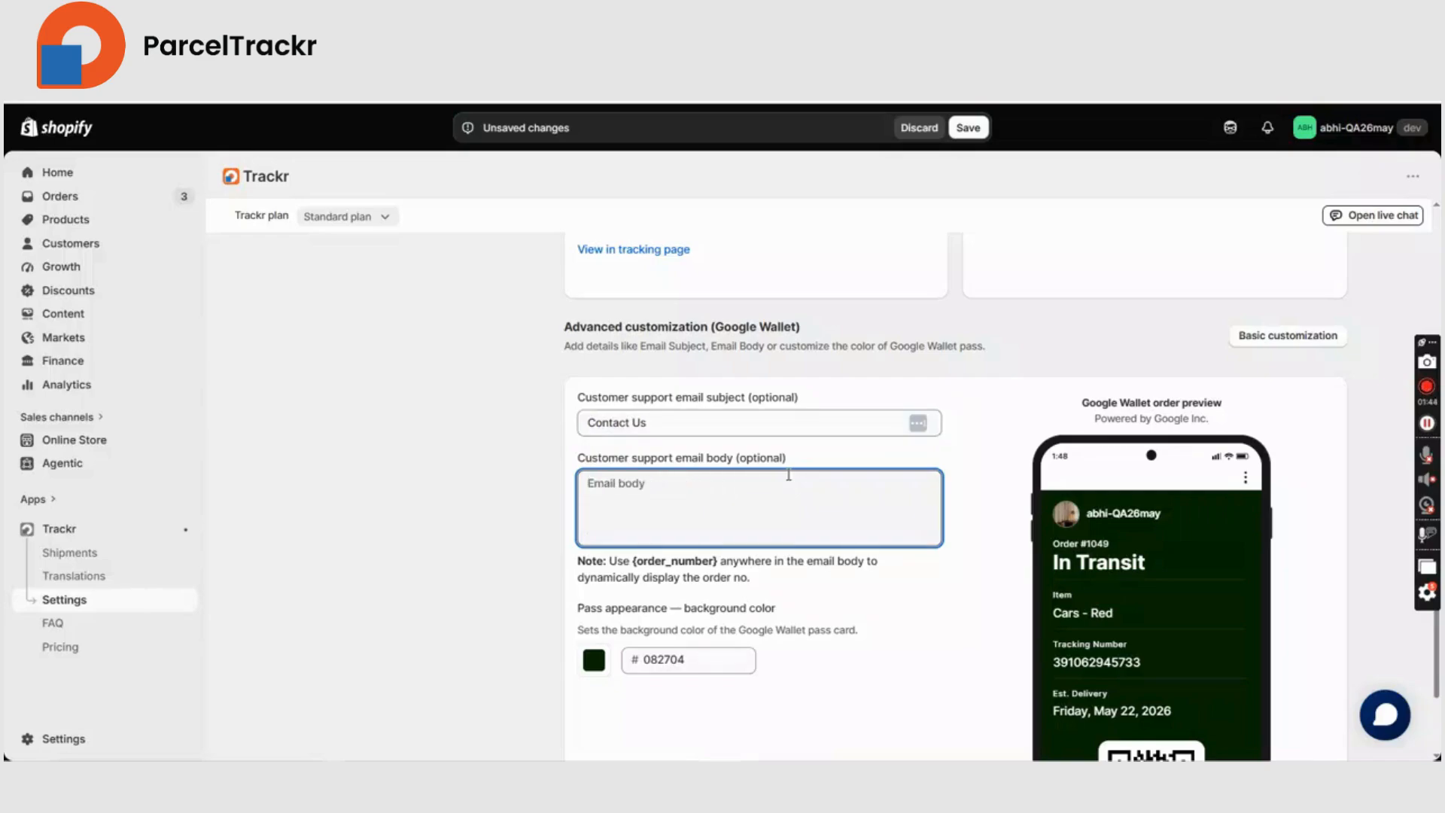
{"action": "type", "text": "Let y"}
{"action": "type", "text": "s know how we can assist you."}
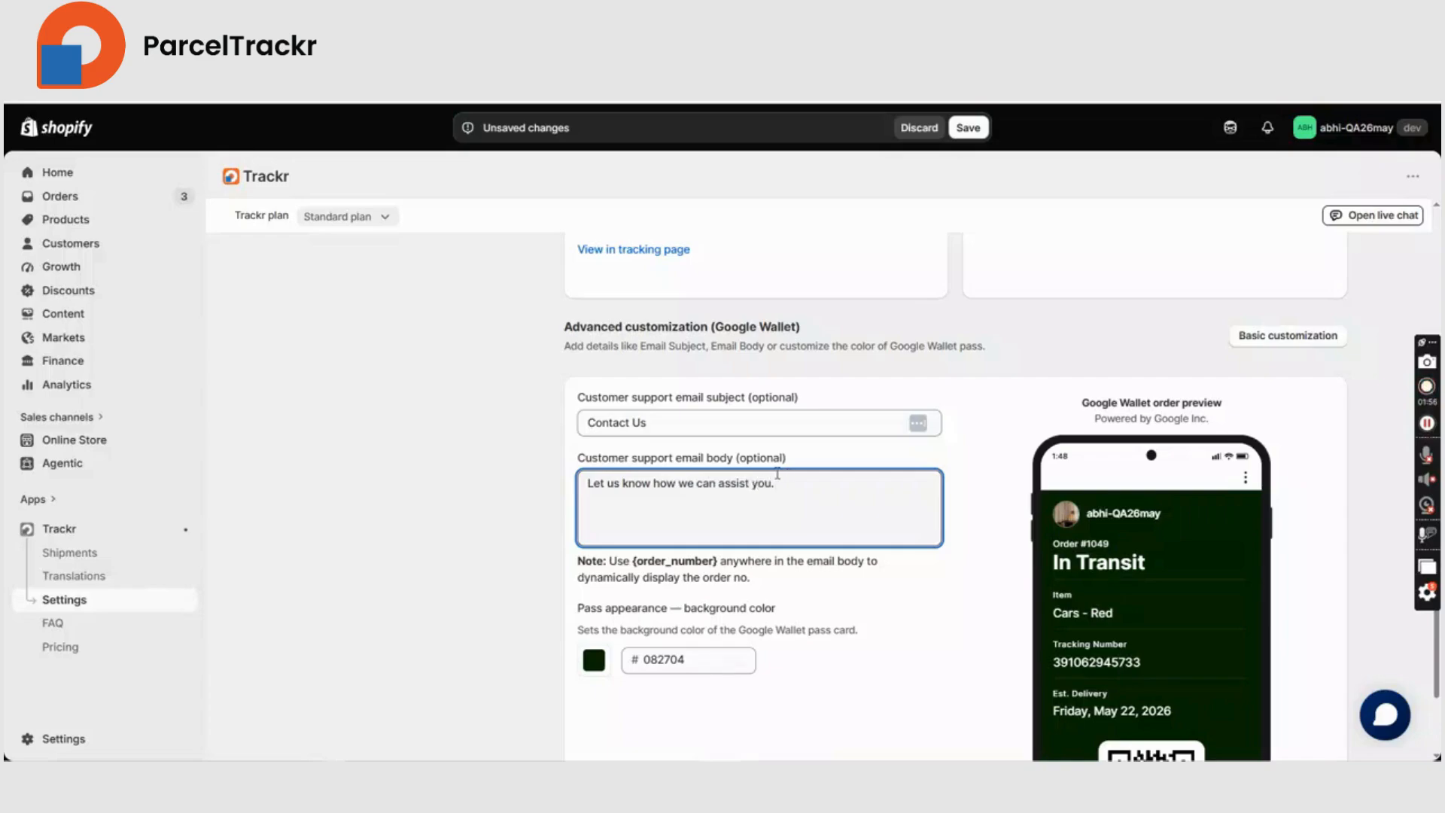
Set the Google Wallet pass background color to dark red 320C0B and save the settings.
{"action": "scroll", "coordinate": [855, 600], "scroll_direction": "down", "scroll_amount": 3}
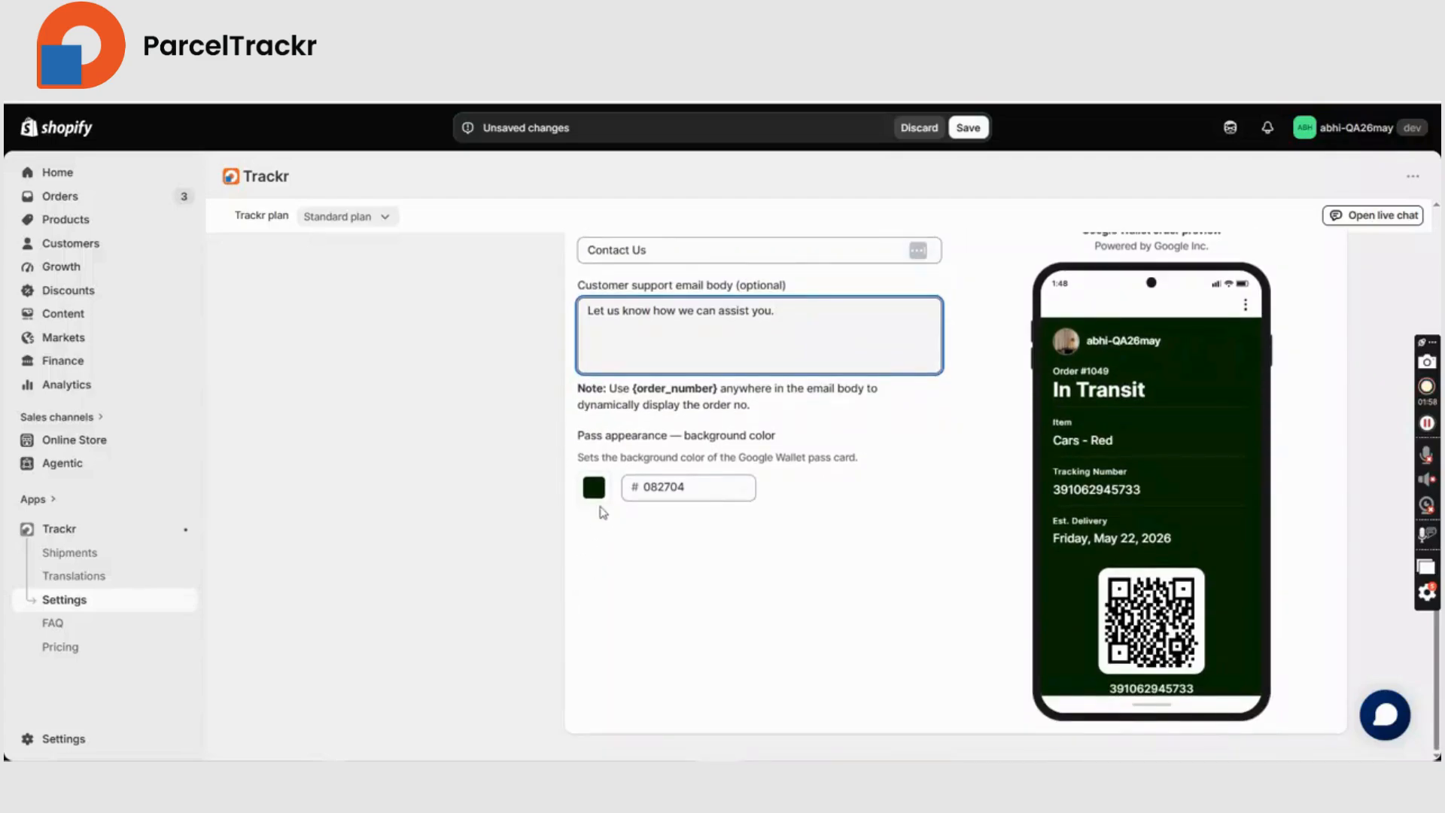
{"action": "left_click", "coordinate": [594, 490]}
{"action": "left_click", "coordinate": [703, 542]}
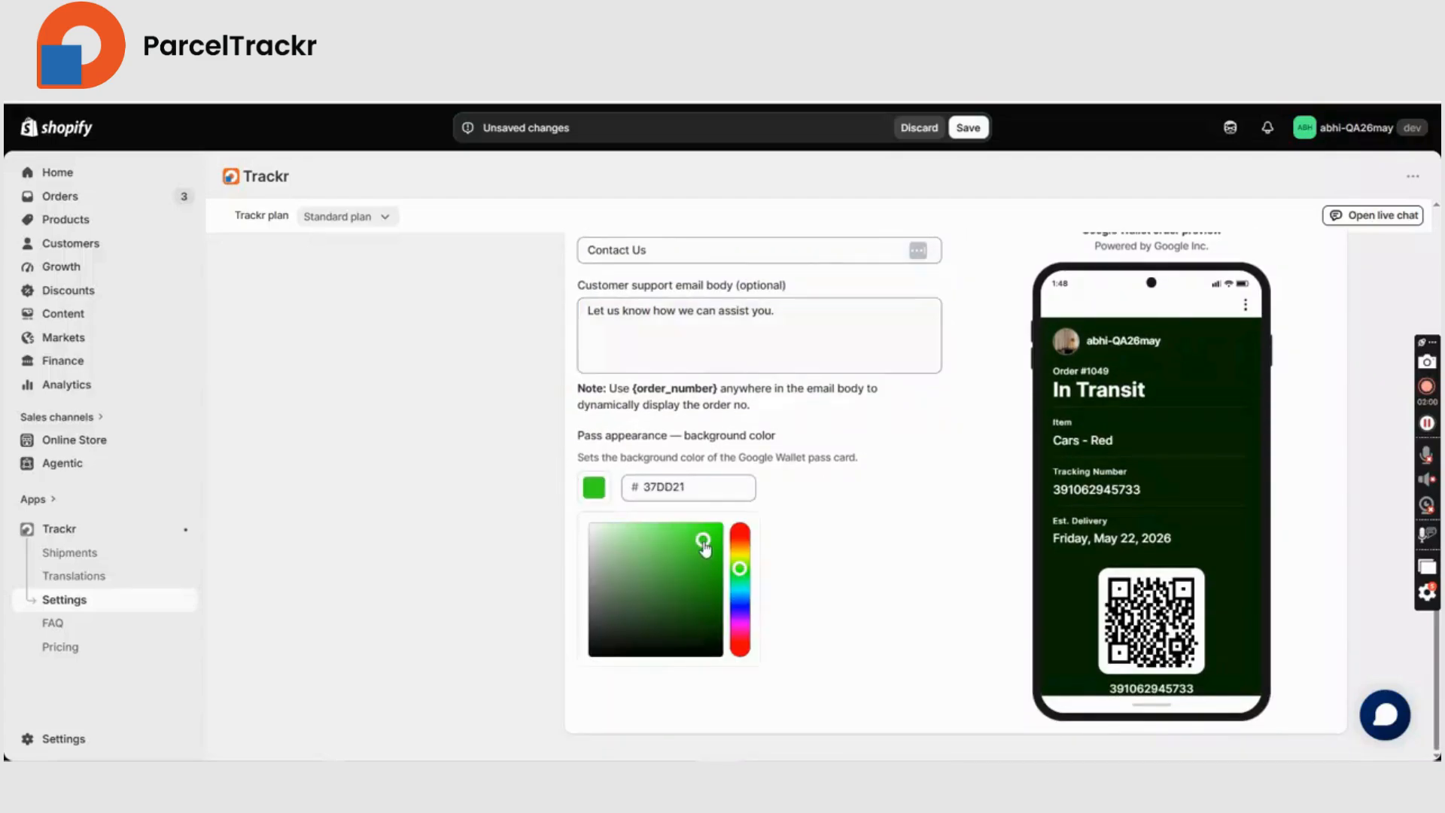
{"action": "left_click", "coordinate": [701, 577]}
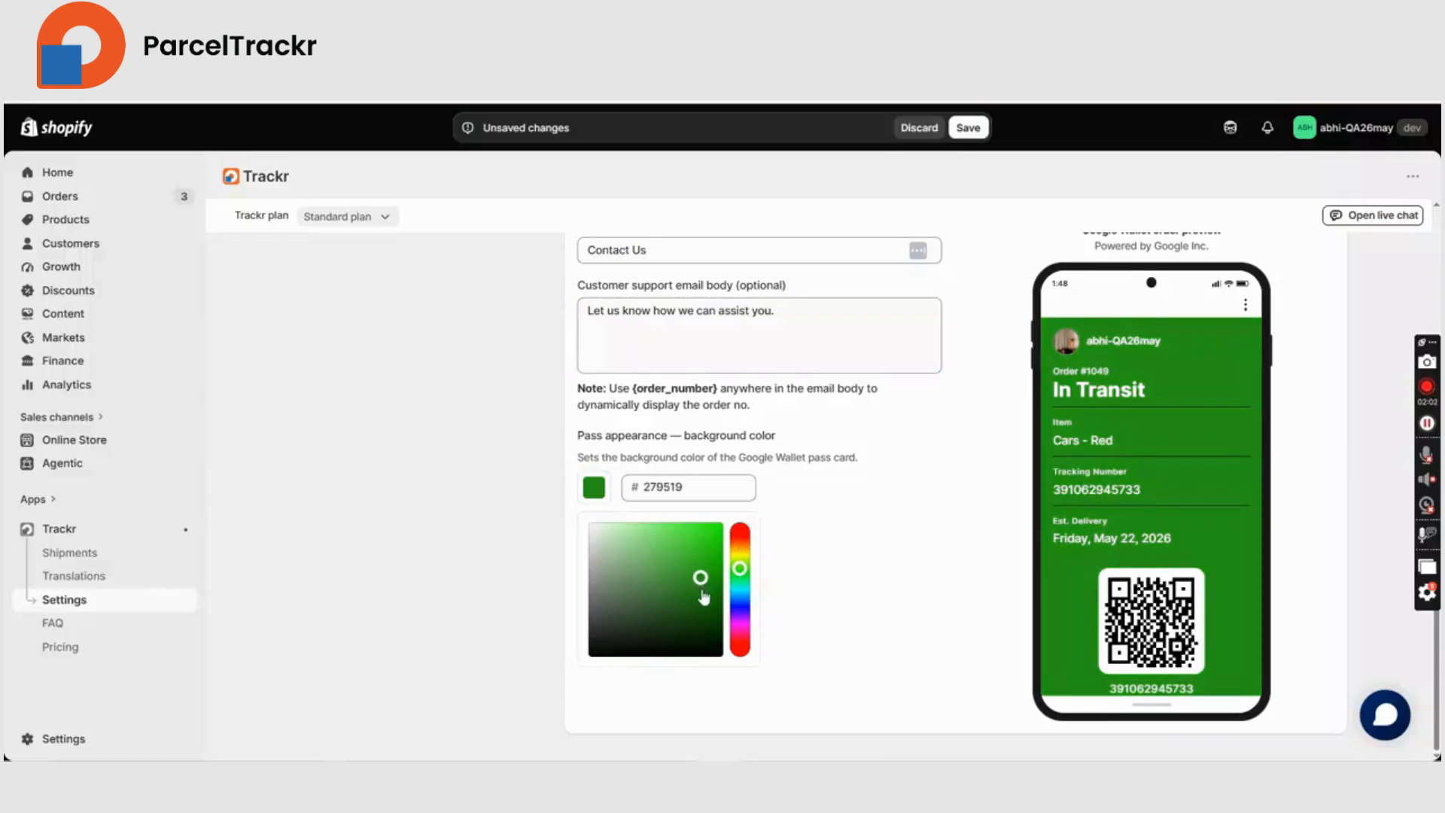
{"action": "left_click_drag", "start_coordinate": [740, 569], "coordinate": [605, 542]}
{"action": "left_click", "coordinate": [712, 535]}
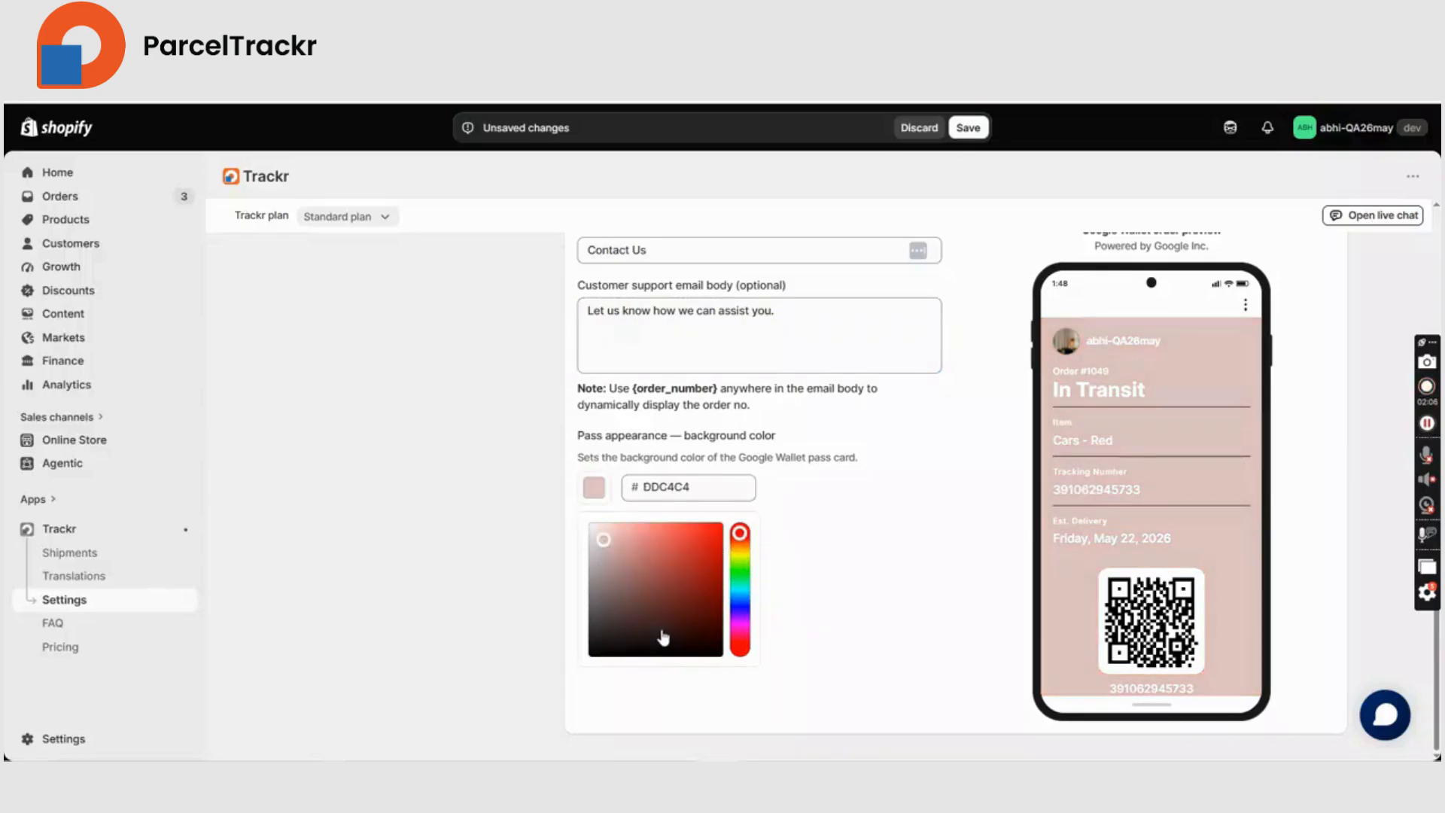
{"action": "left_click", "coordinate": [692, 631]}
{"action": "scroll", "coordinate": [961, 444], "scroll_direction": "up", "scroll_amount": 2}
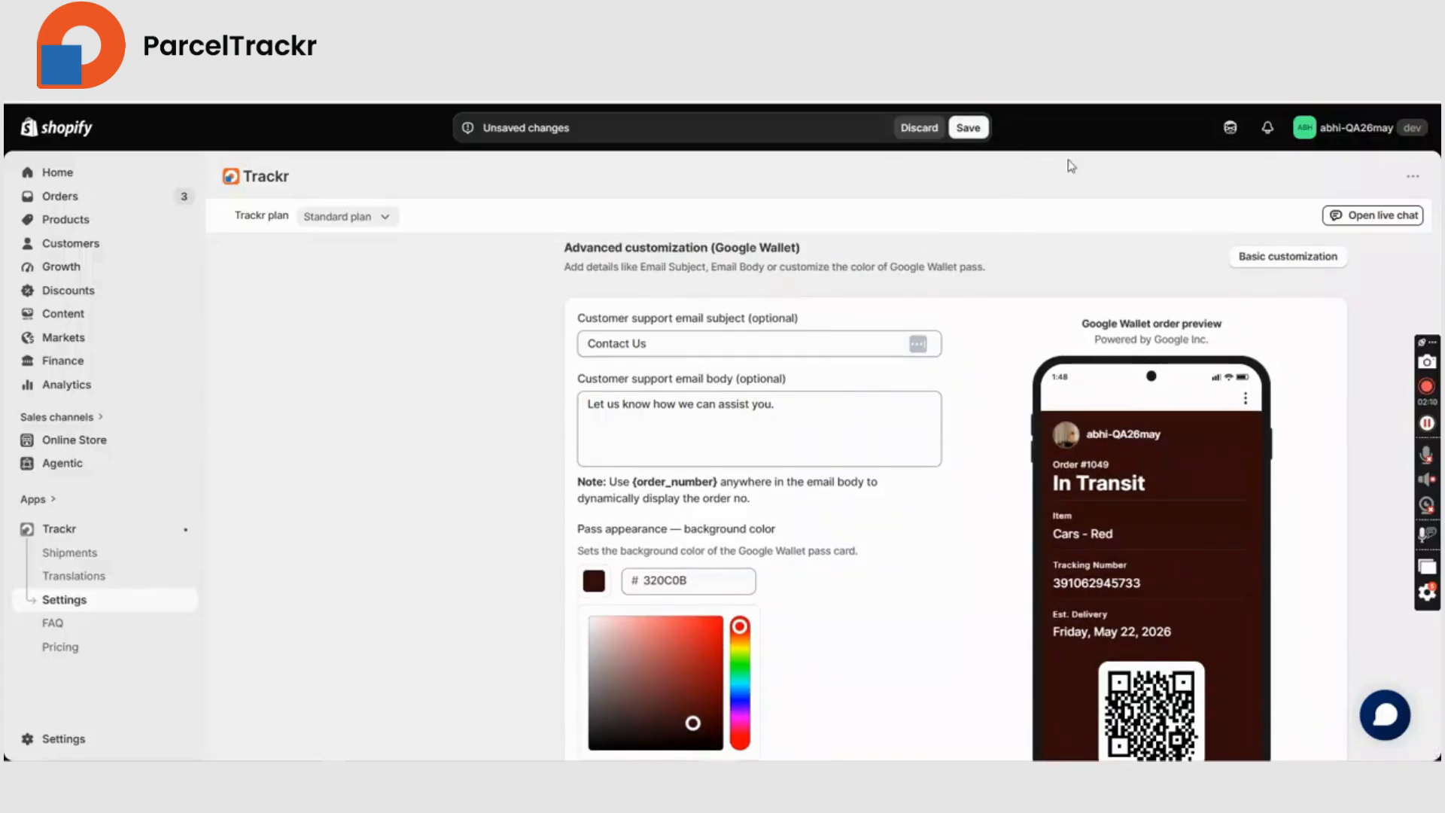
{"action": "left_click", "coordinate": [971, 128]}
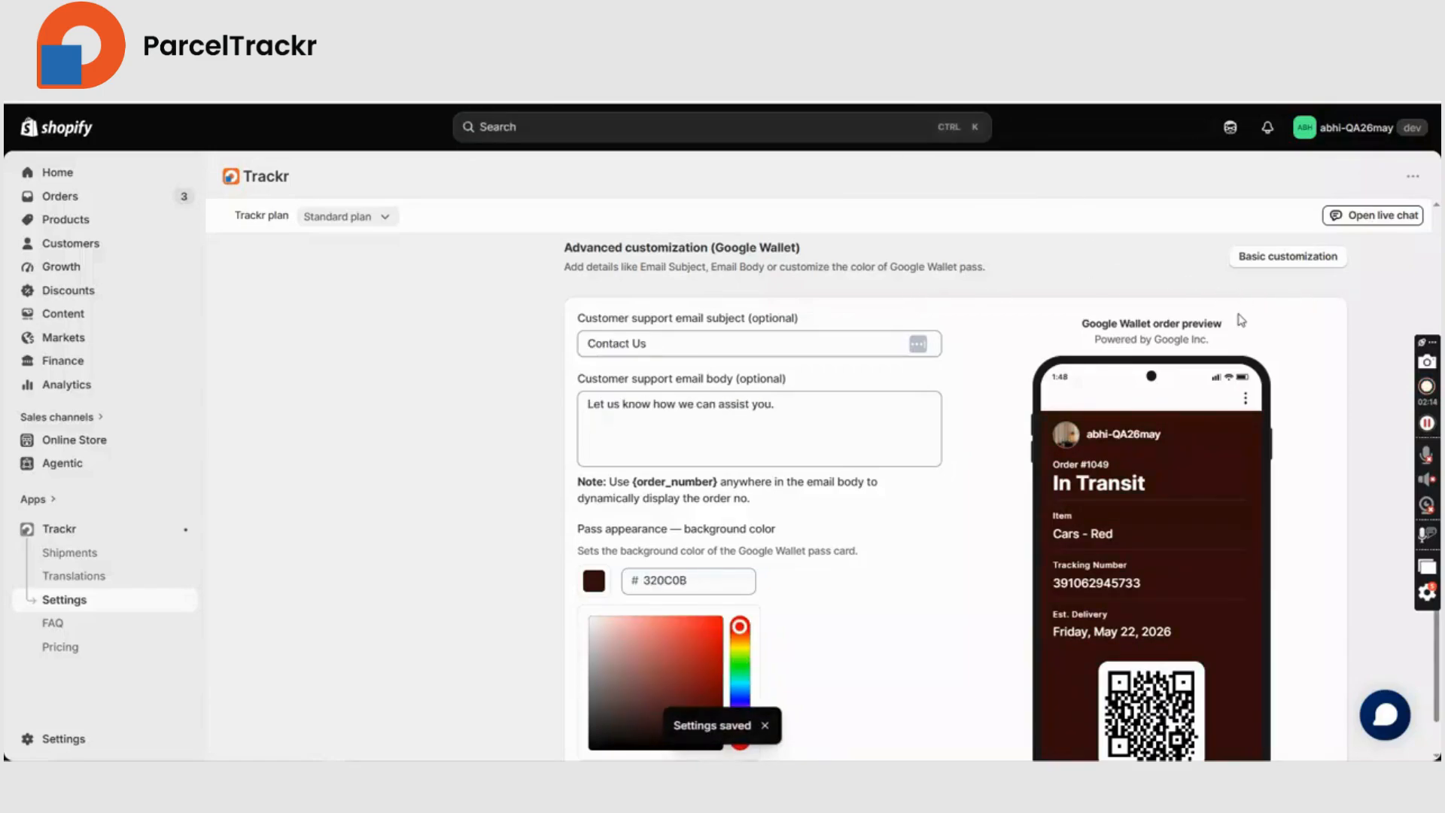
Switch back to basic wallet customization, then open the tracking page preview and find its Apple and Google Wallet options.
{"action": "scroll", "coordinate": [1238, 317], "scroll_direction": "up", "scroll_amount": 2}
{"action": "left_click", "coordinate": [1288, 349]}
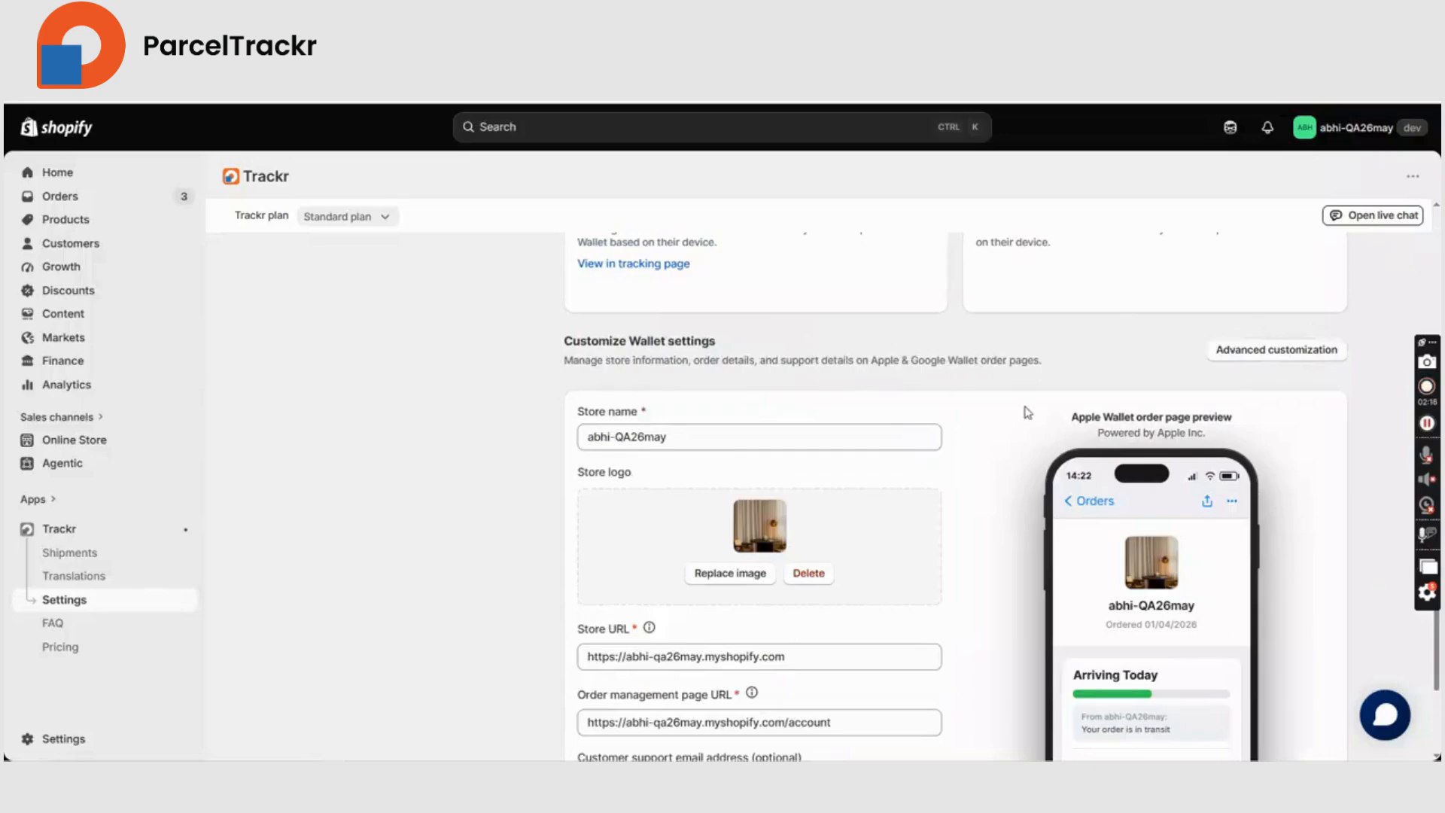
{"action": "scroll", "coordinate": [1028, 413], "scroll_direction": "up", "scroll_amount": 10}
{"action": "scroll", "coordinate": [1028, 413], "scroll_direction": "up", "scroll_amount": 3}
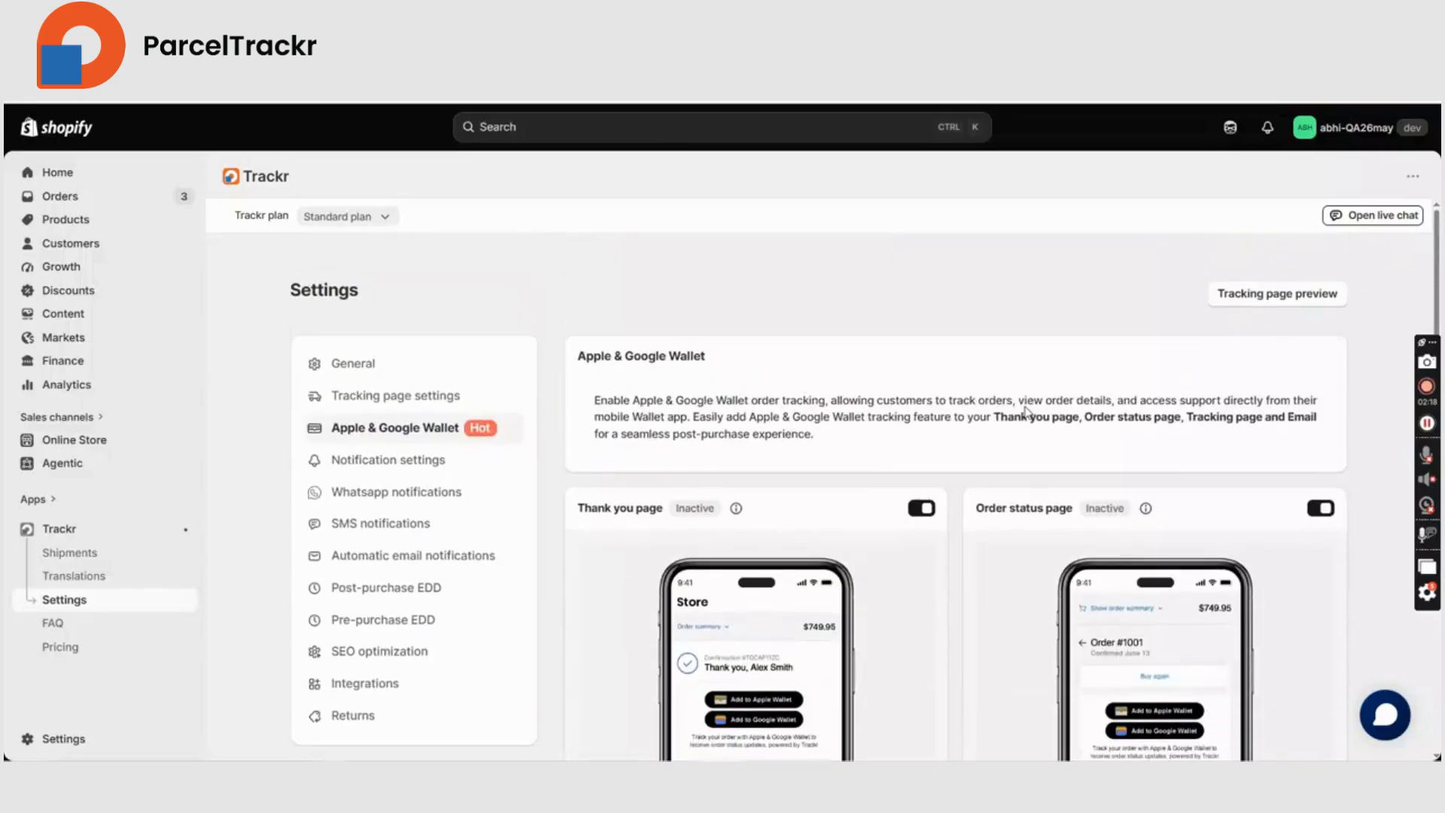
{"action": "left_click", "coordinate": [1305, 292]}
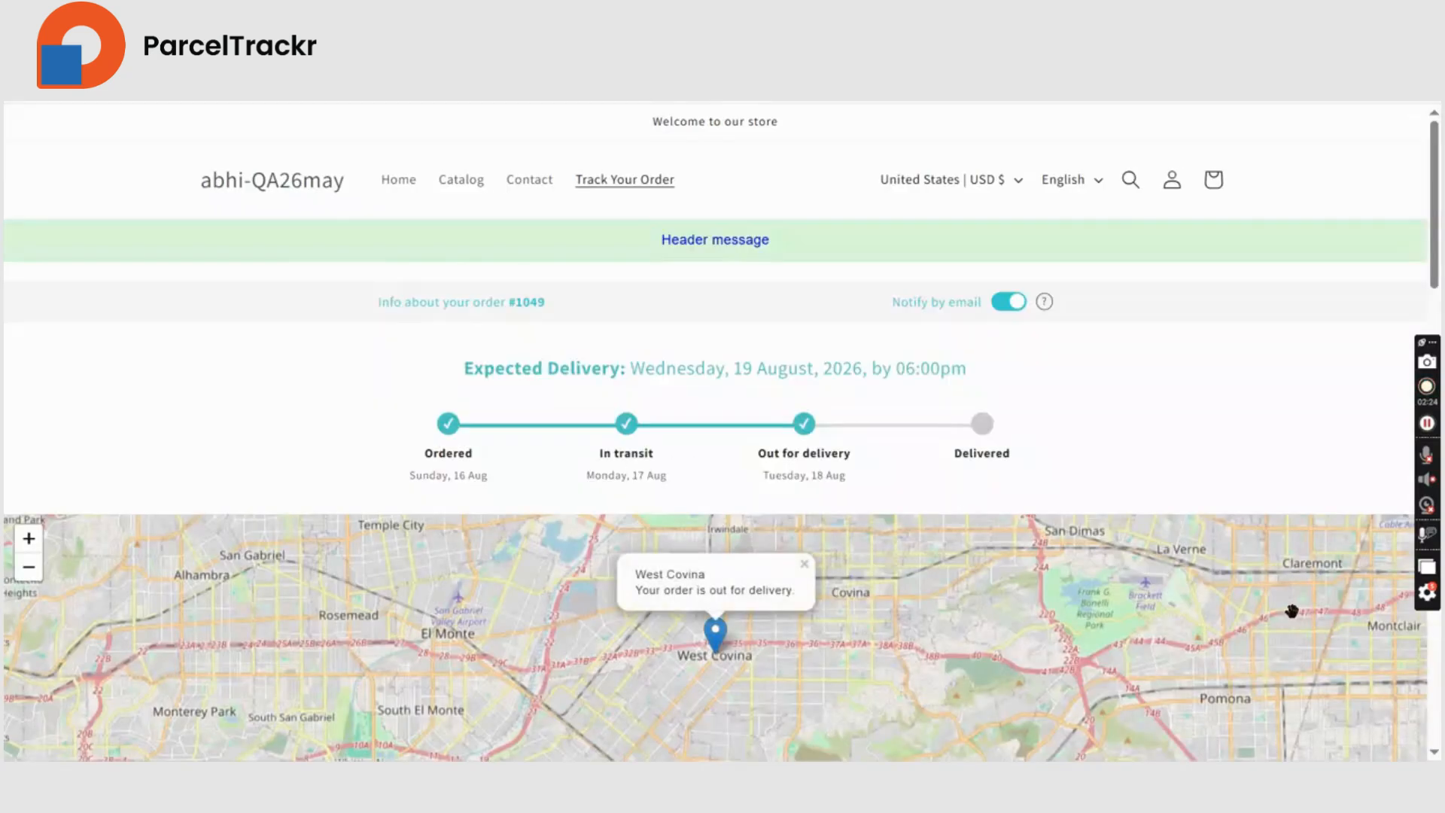
{"action": "scroll", "coordinate": [1269, 386], "scroll_direction": "down", "scroll_amount": 2}
{"action": "scroll", "coordinate": [1289, 321], "scroll_direction": "down", "scroll_amount": 3}
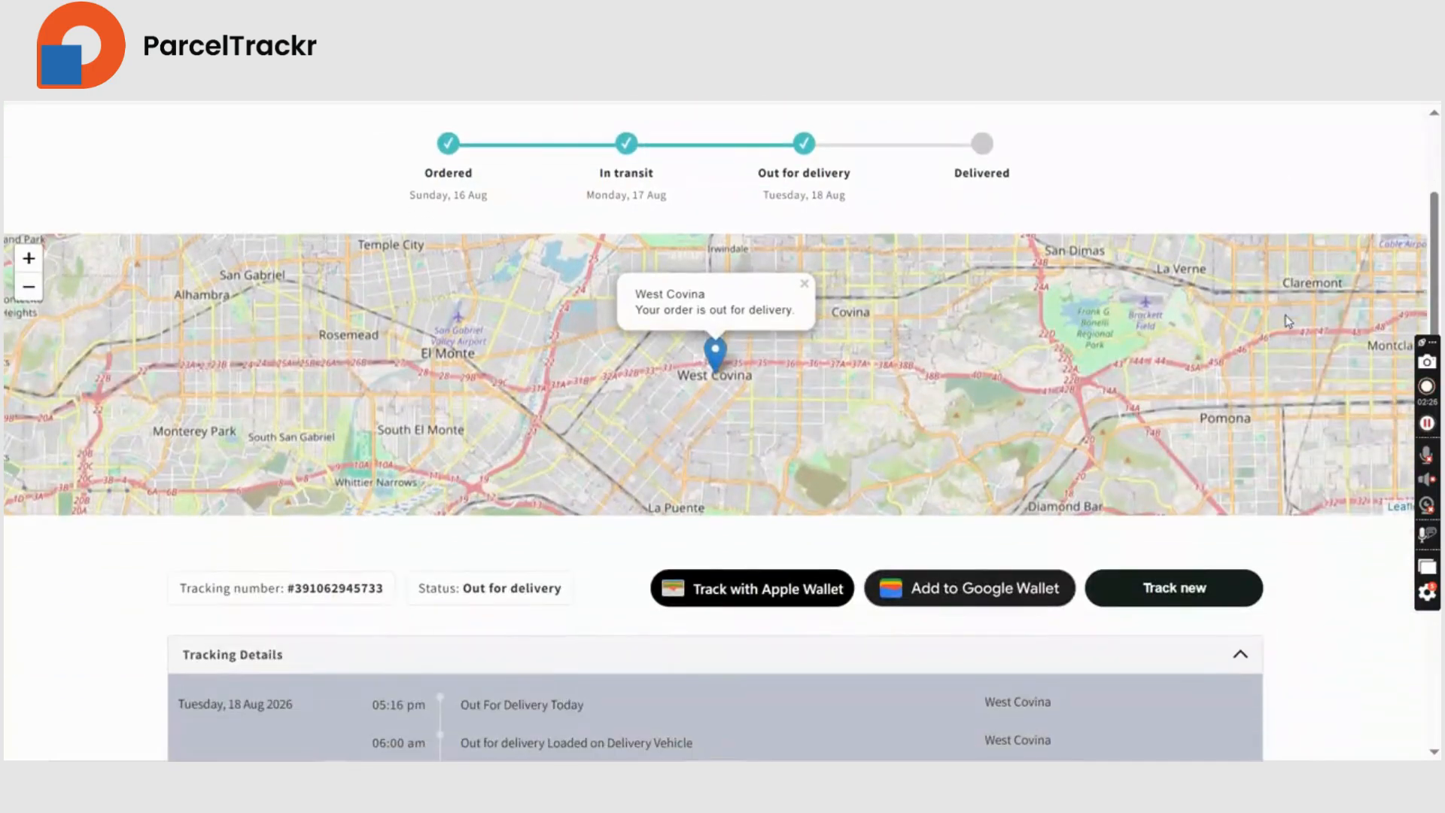
{"action": "scroll", "coordinate": [1337, 680], "scroll_direction": "down", "scroll_amount": 4}
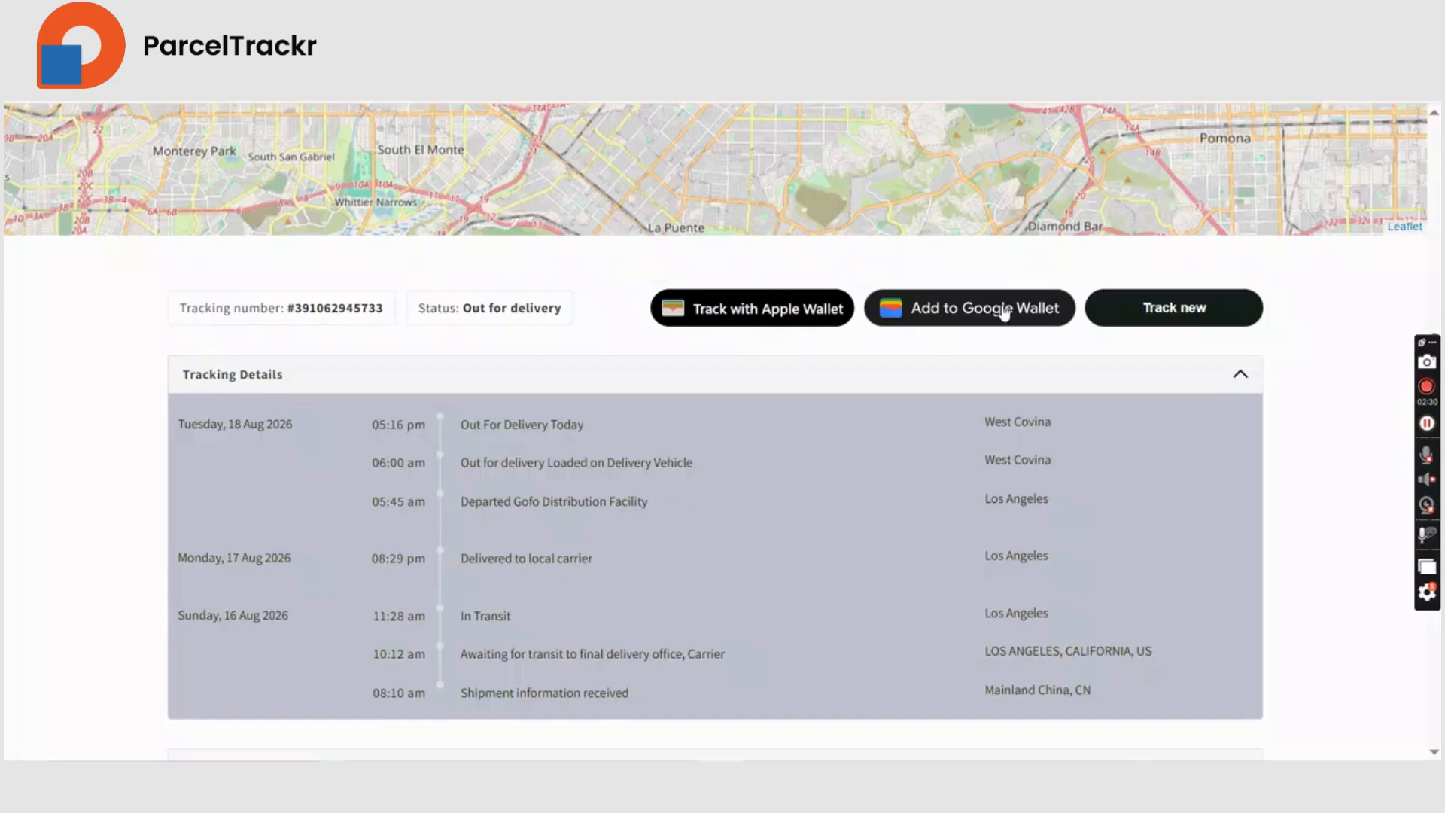
Open the Track with Apple Wallet demo, review its shipment details and order items, and close it.
{"action": "left_click", "coordinate": [716, 328]}
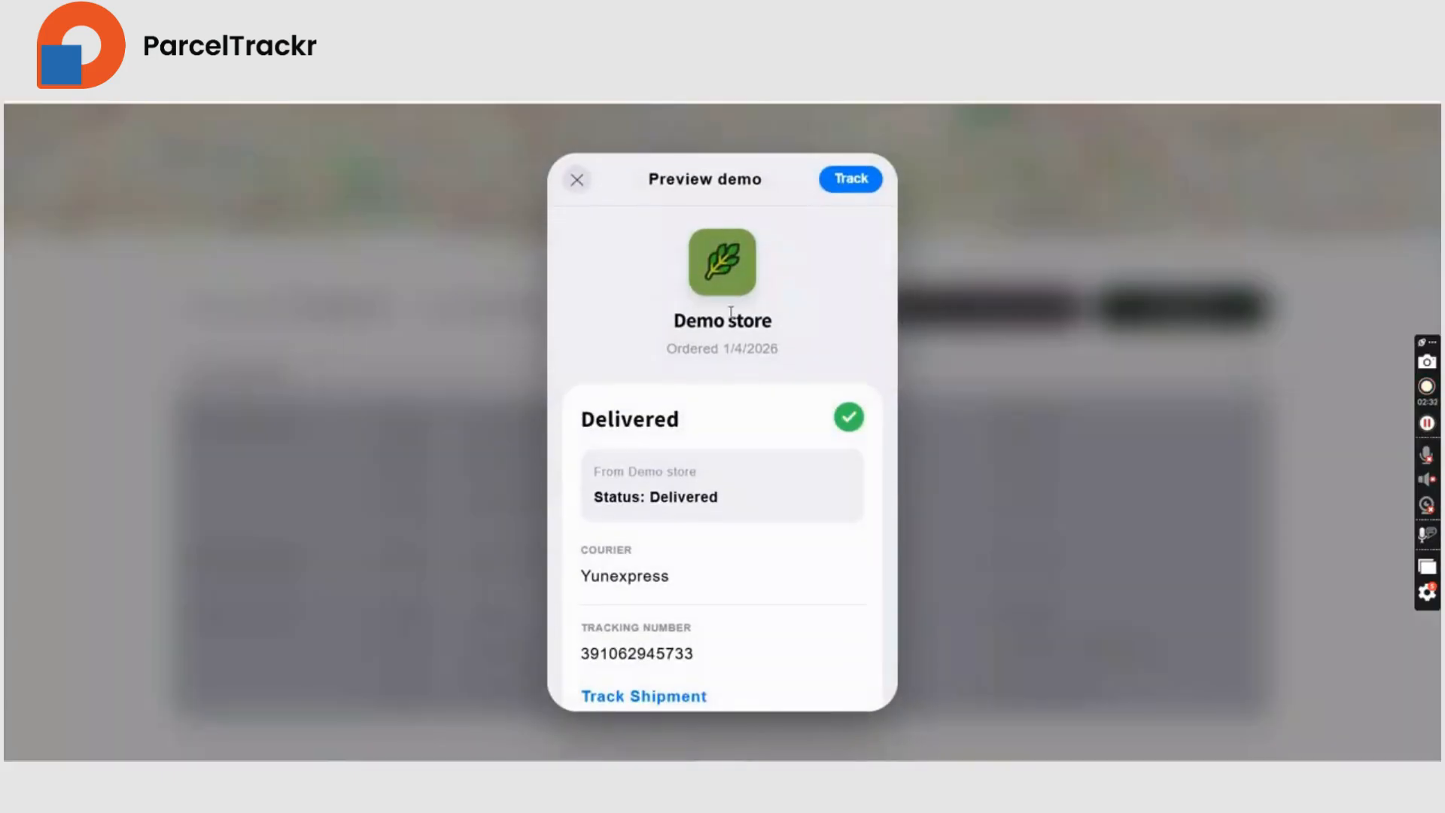
{"action": "scroll", "coordinate": [704, 410], "scroll_direction": "down", "scroll_amount": 4}
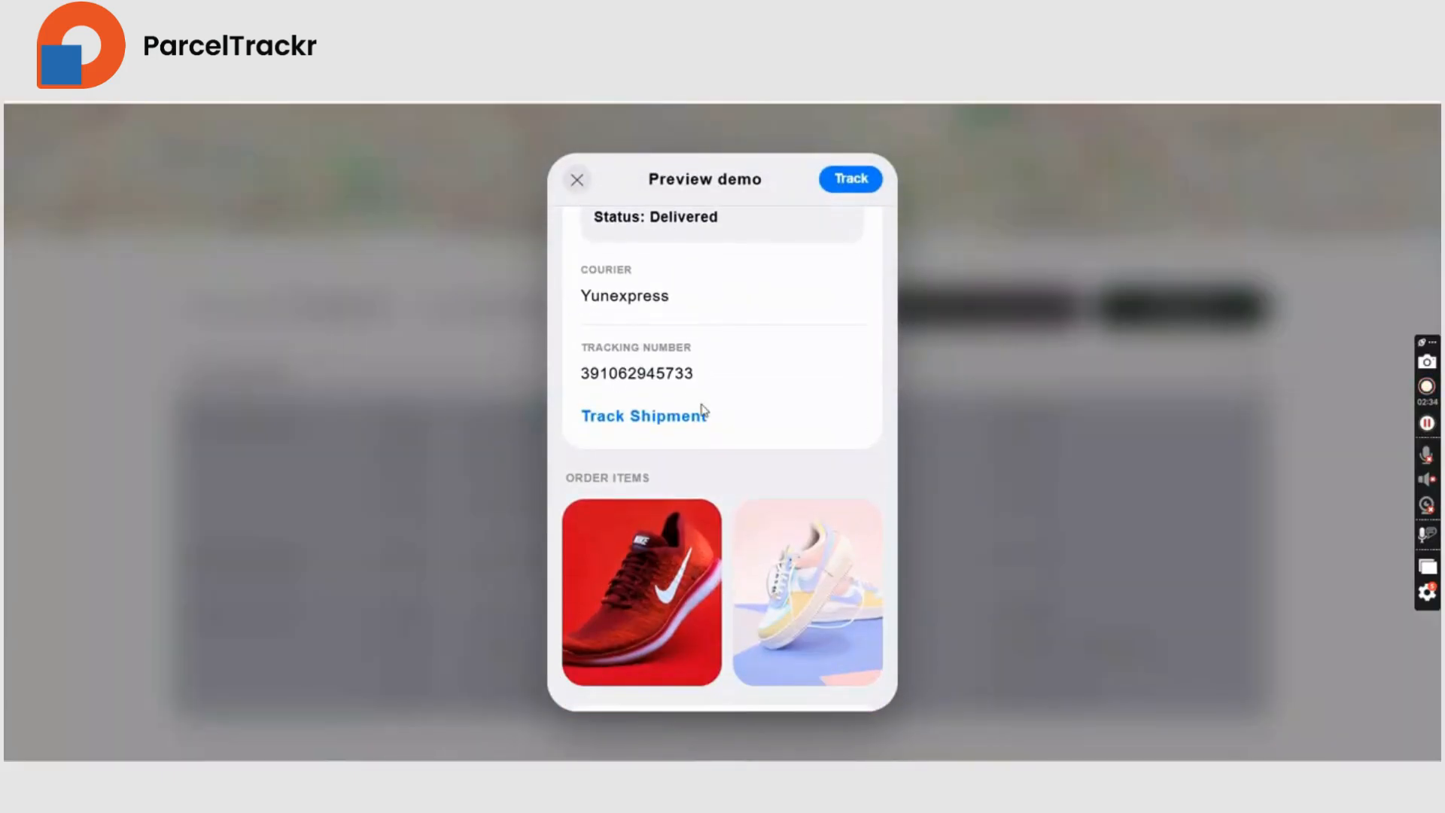
{"action": "scroll", "coordinate": [704, 409], "scroll_direction": "down", "scroll_amount": 3}
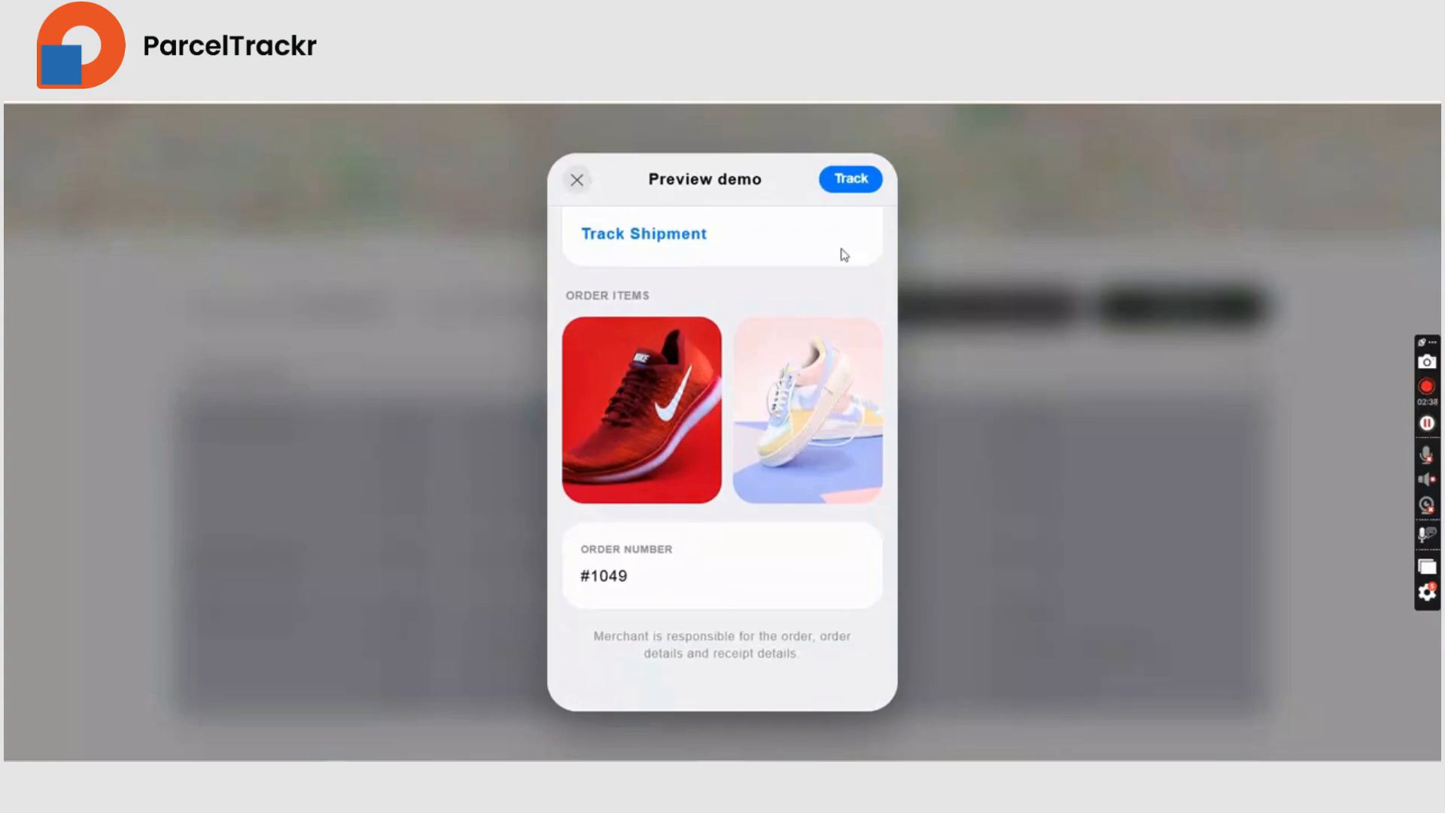
{"action": "scroll", "coordinate": [842, 252], "scroll_direction": "up", "scroll_amount": 6}
{"action": "left_click", "coordinate": [577, 180]}
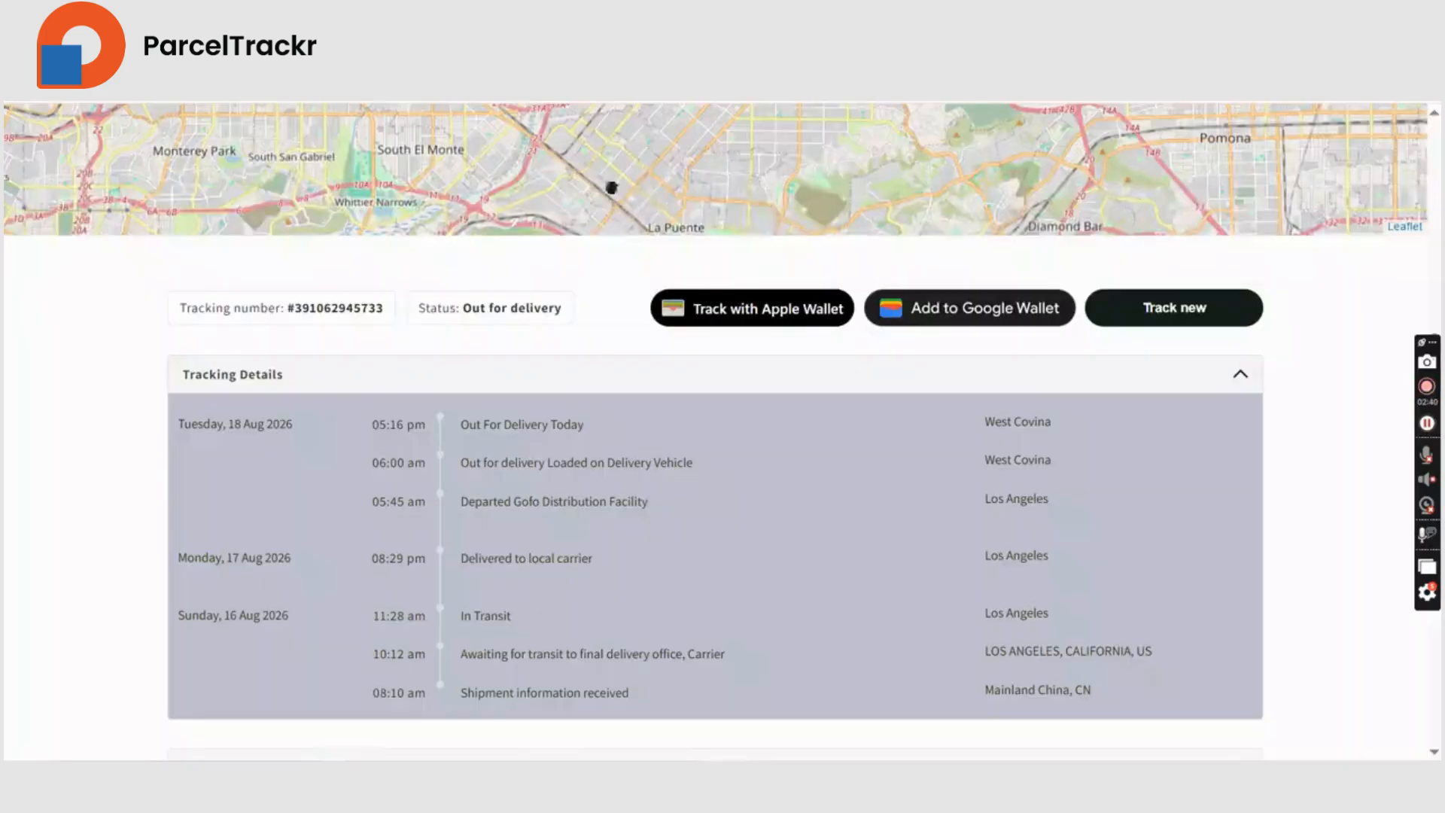
Open the Add to Google Wallet demo, review the Add passes screen and add the passes.
{"action": "left_click", "coordinate": [945, 310]}
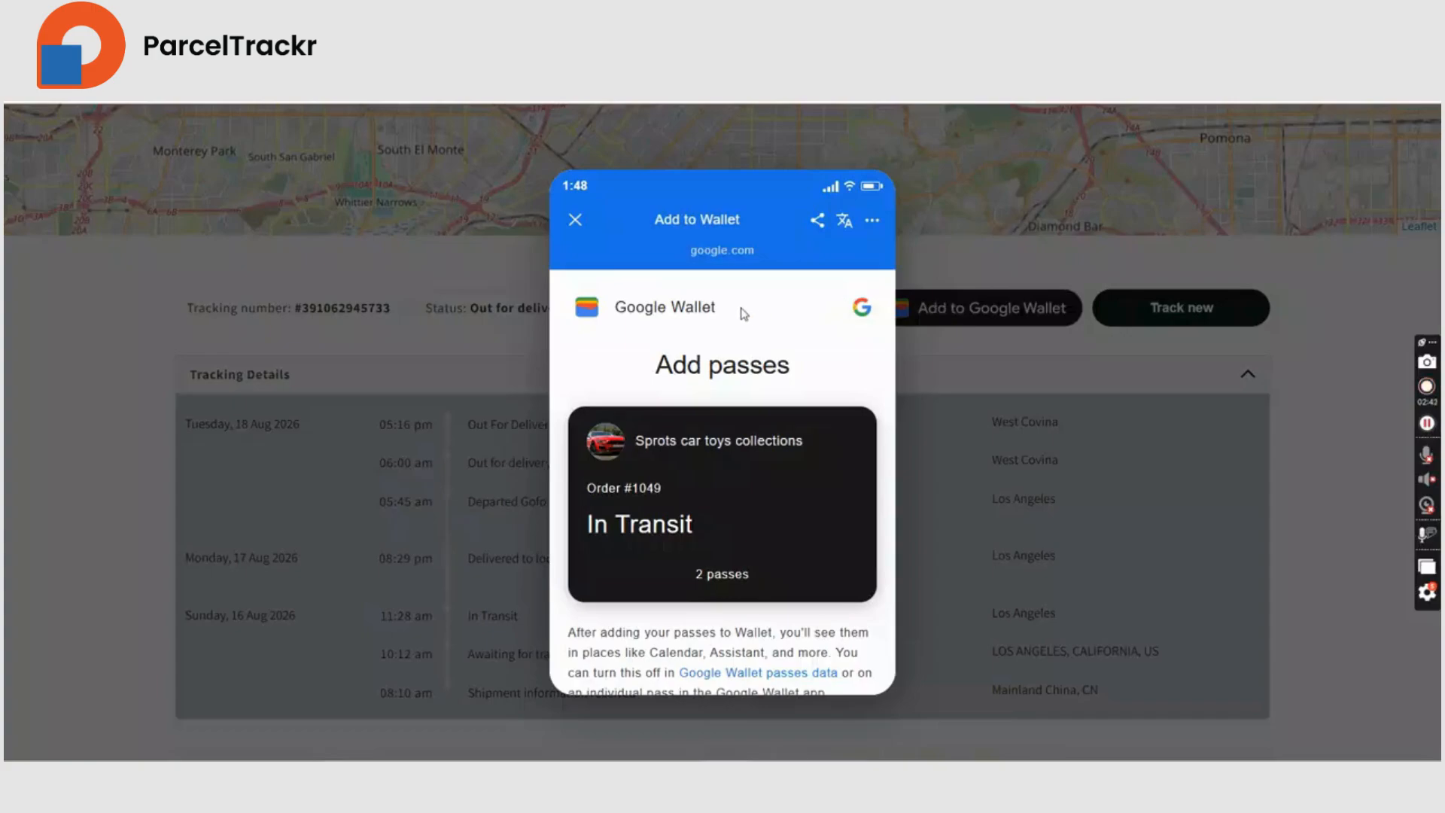
{"action": "scroll", "coordinate": [744, 313], "scroll_direction": "down", "scroll_amount": 3}
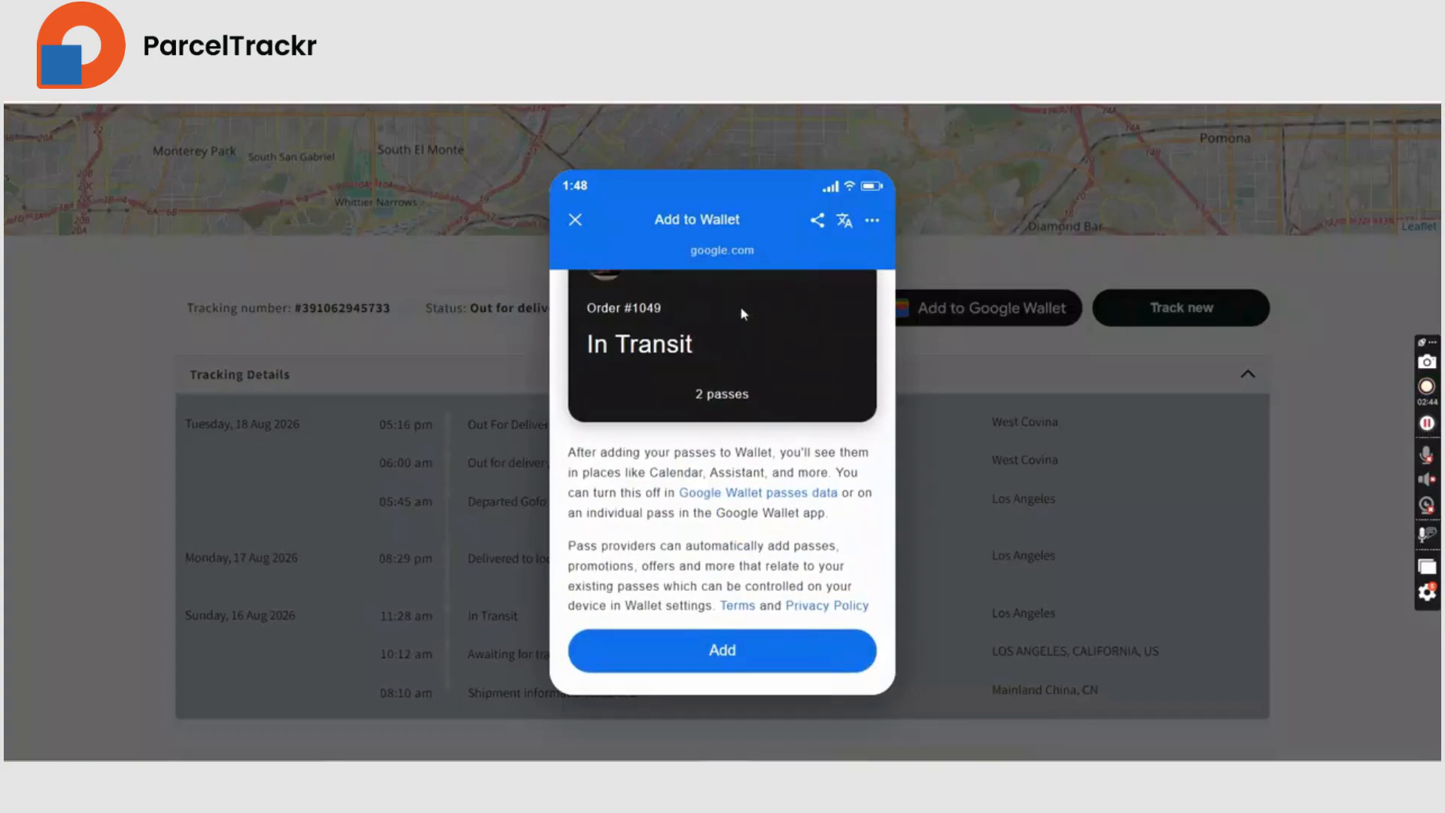
{"action": "scroll", "coordinate": [743, 314], "scroll_direction": "up", "scroll_amount": 3}
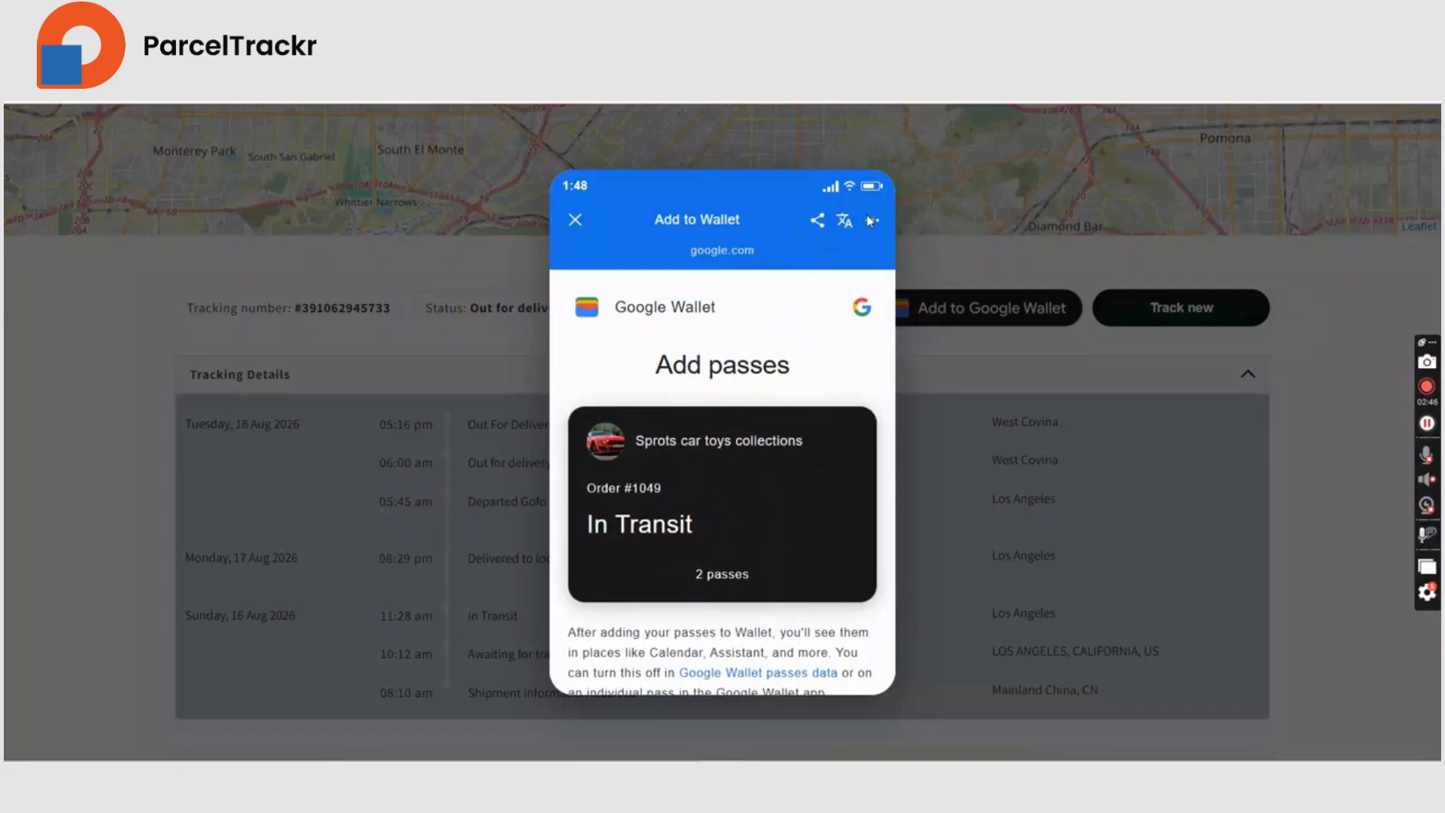
{"action": "scroll", "coordinate": [794, 314], "scroll_direction": "down", "scroll_amount": 3}
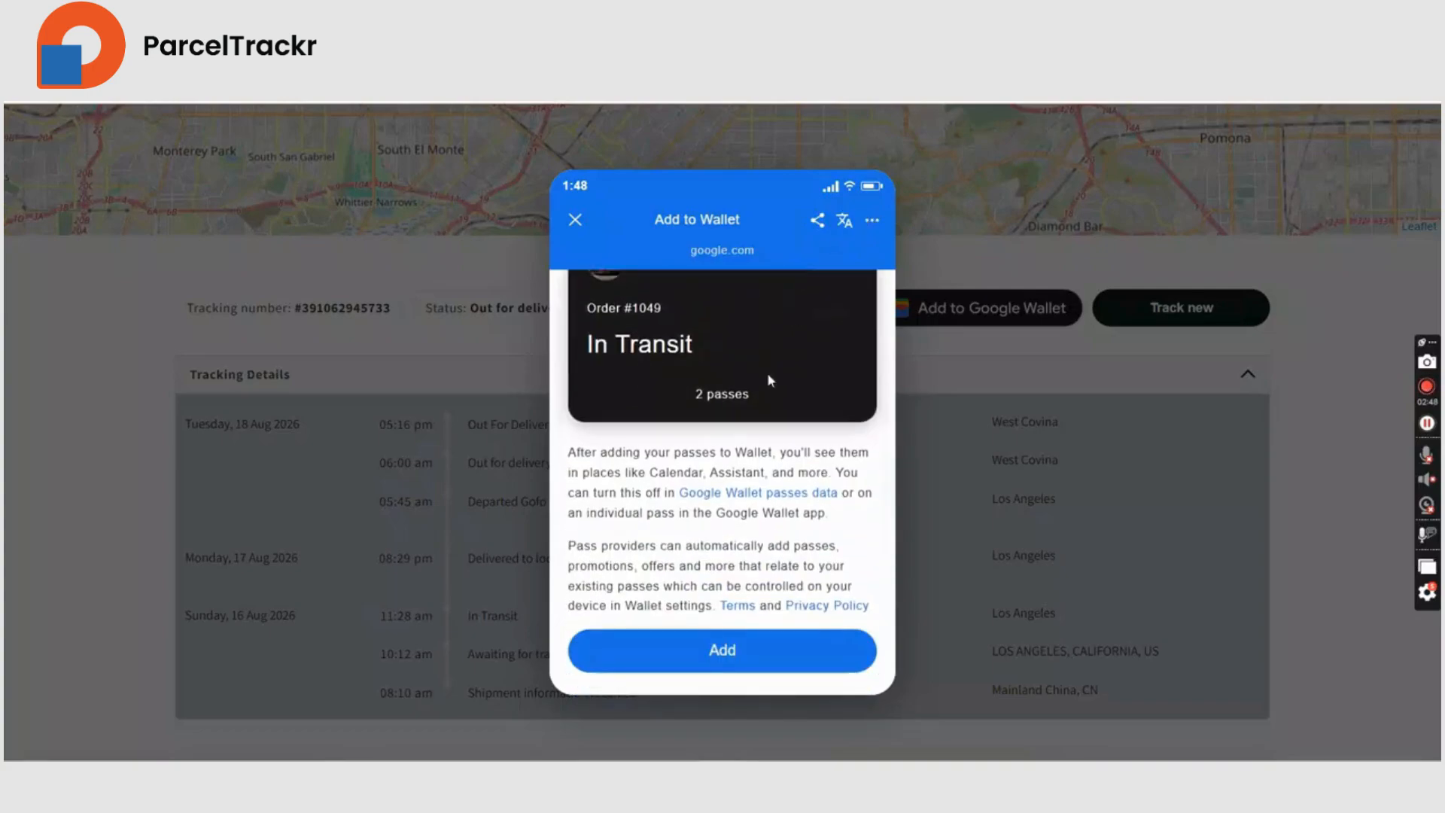
{"action": "left_click", "coordinate": [726, 652]}
Review the Google Wallet pass and its details page with support, tracking and notification options, then close the demo.
{"action": "scroll", "coordinate": [786, 323], "scroll_direction": "down", "scroll_amount": 3}
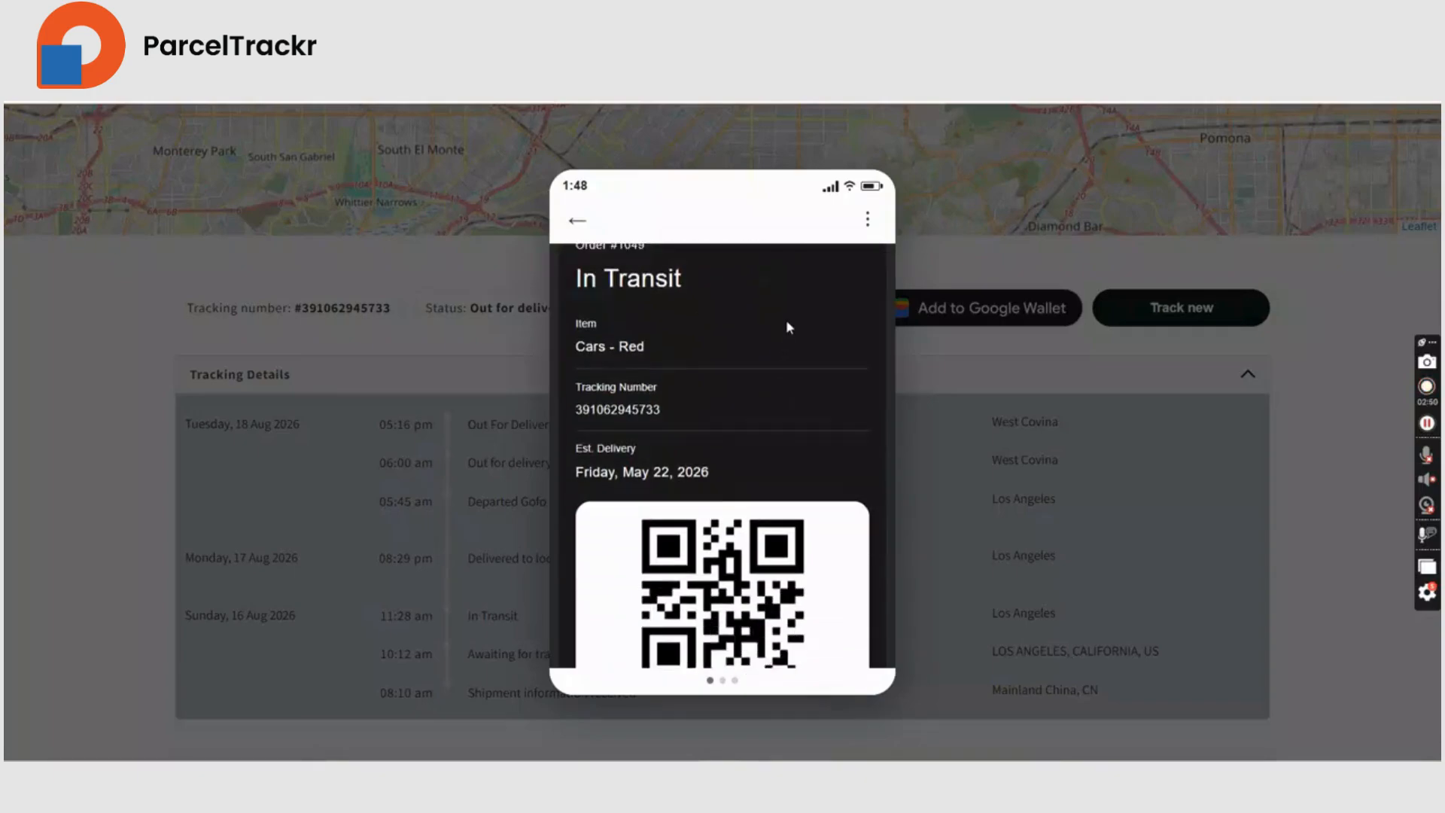
{"action": "scroll", "coordinate": [786, 326], "scroll_direction": "up", "scroll_amount": 3}
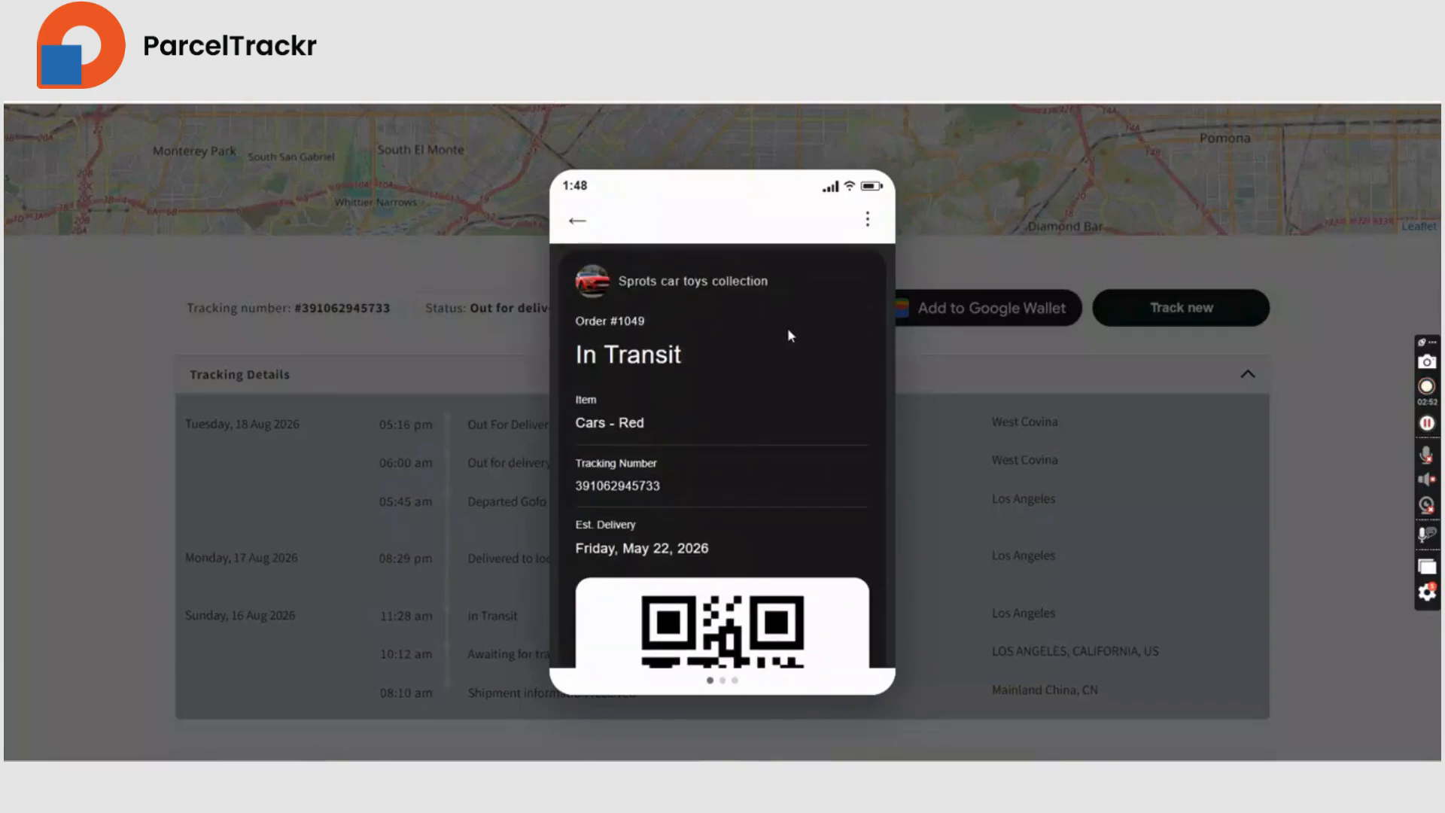
{"action": "scroll", "coordinate": [787, 327], "scroll_direction": "down", "scroll_amount": 3}
{"action": "left_click", "coordinate": [870, 224]}
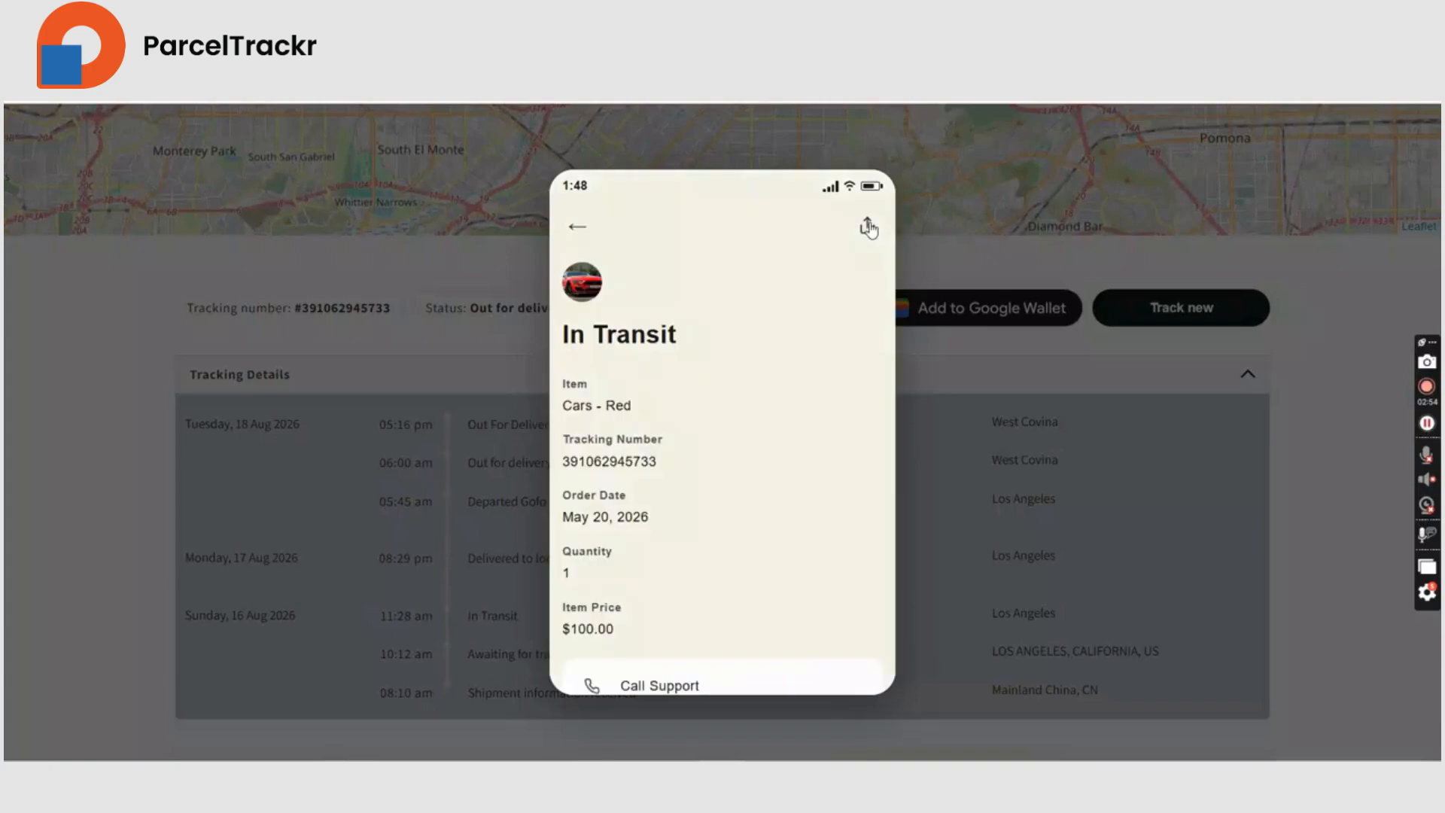
{"action": "scroll", "coordinate": [806, 336], "scroll_direction": "down", "scroll_amount": 10}
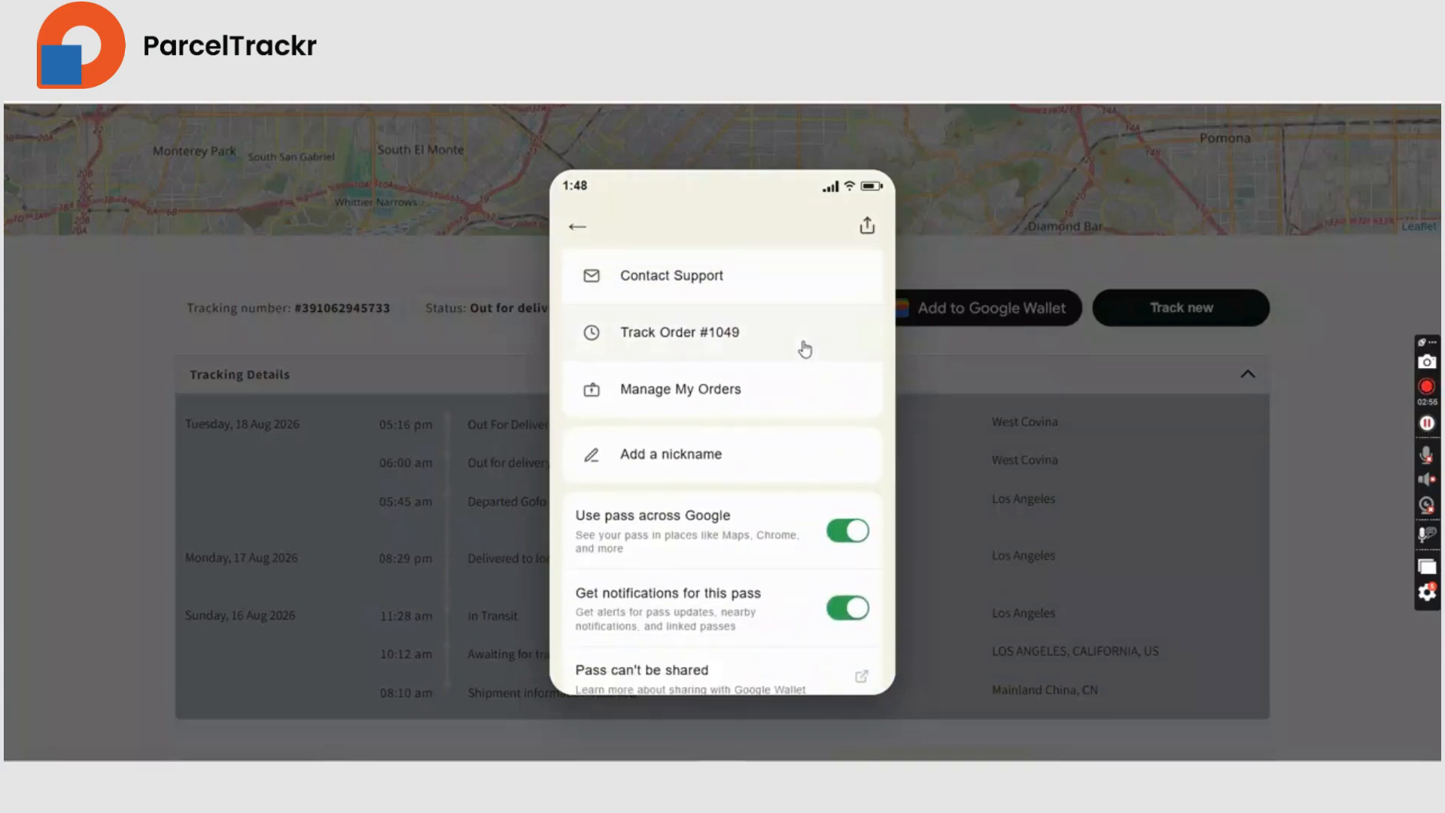
{"action": "scroll", "coordinate": [805, 348], "scroll_direction": "down", "scroll_amount": 2}
{"action": "scroll", "coordinate": [806, 347], "scroll_direction": "up", "scroll_amount": 12}
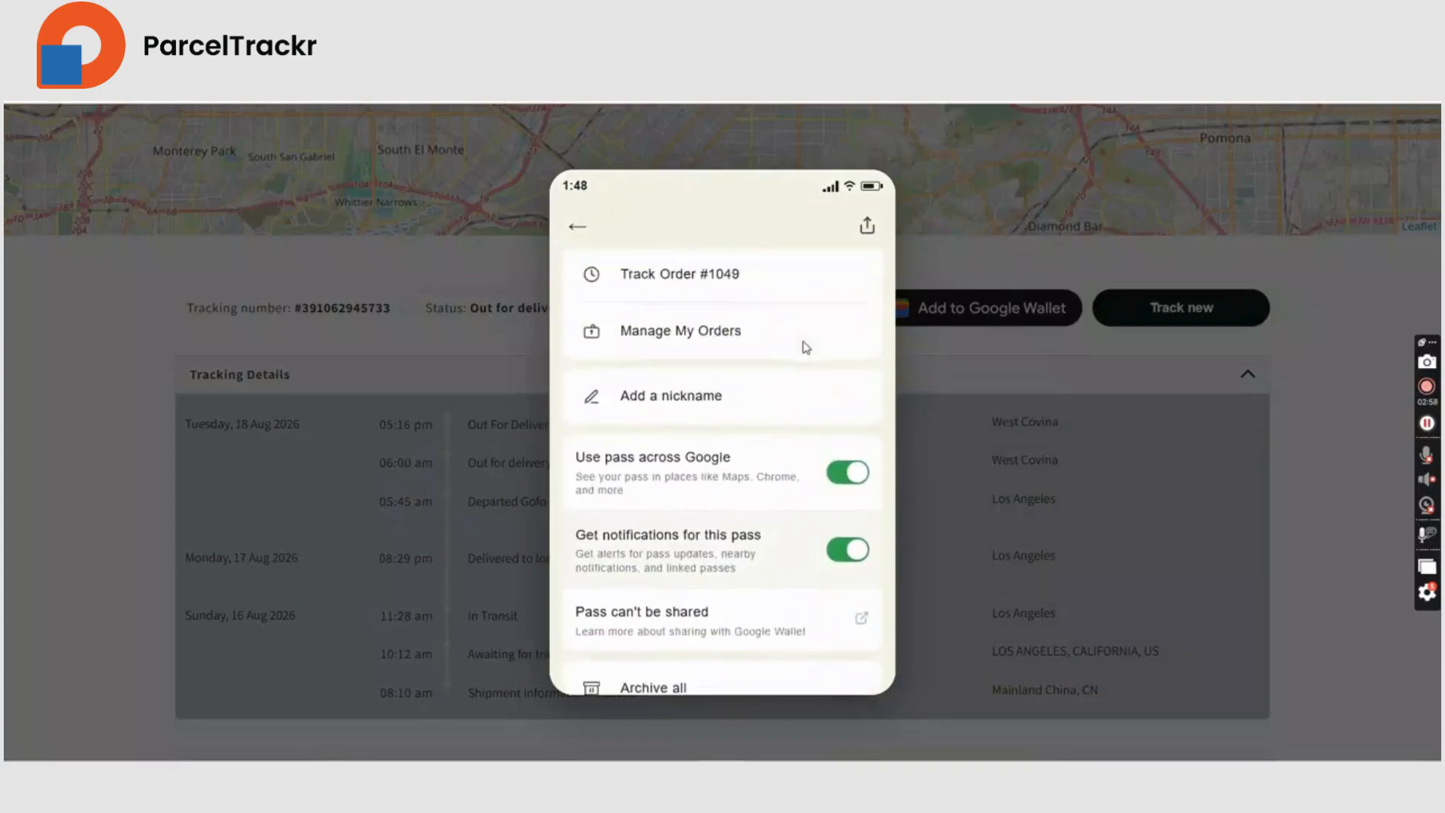
{"action": "left_click", "coordinate": [962, 267]}
Review the delivery progress and recommended articles on the tracking page, then return to the Trackr Apple & Google Wallet settings.
{"action": "scroll", "coordinate": [1104, 517], "scroll_direction": "up", "scroll_amount": 8}
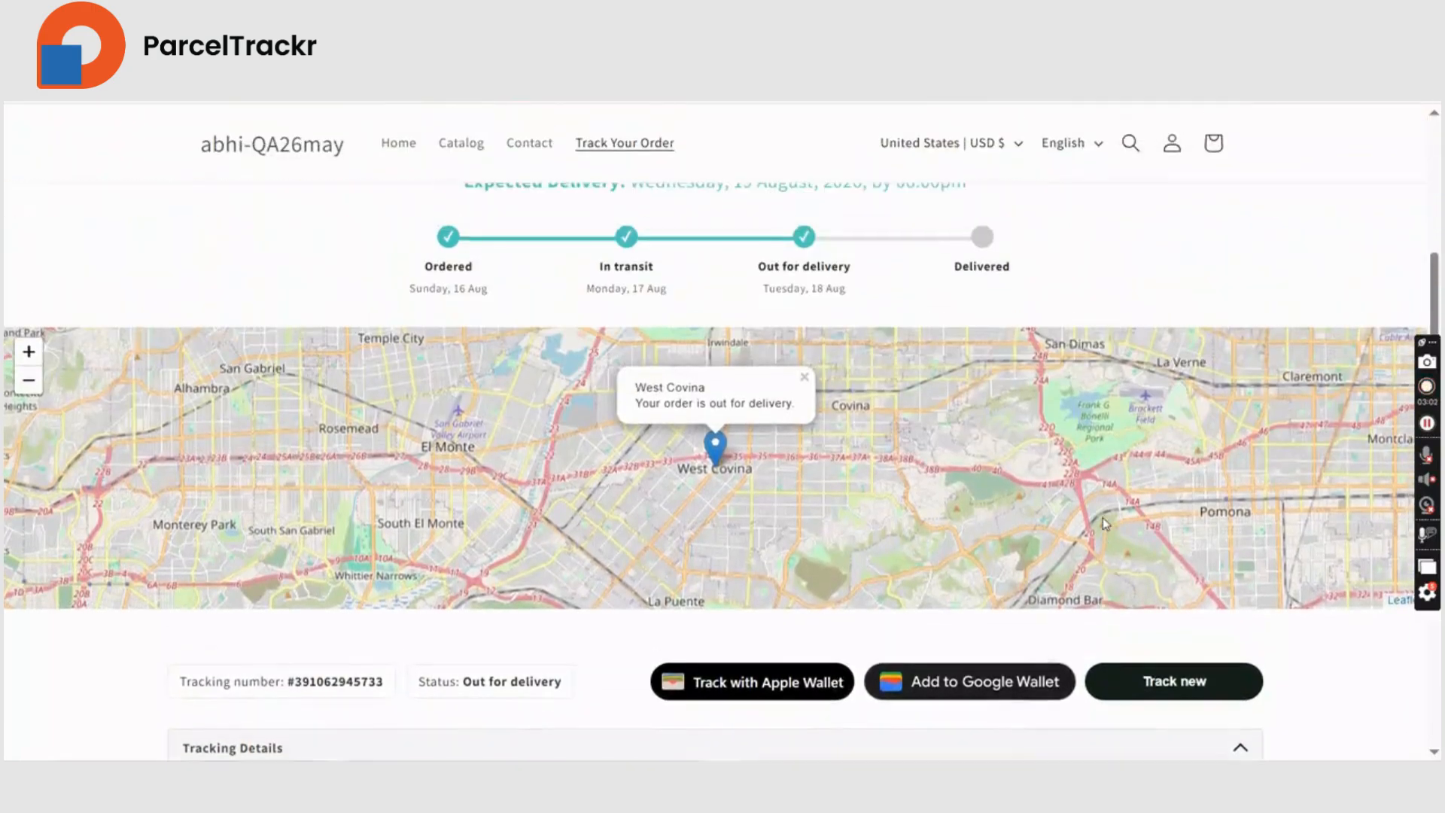
{"action": "scroll", "coordinate": [1103, 517], "scroll_direction": "up", "scroll_amount": 1}
{"action": "scroll", "coordinate": [1103, 517], "scroll_direction": "down", "scroll_amount": 1}
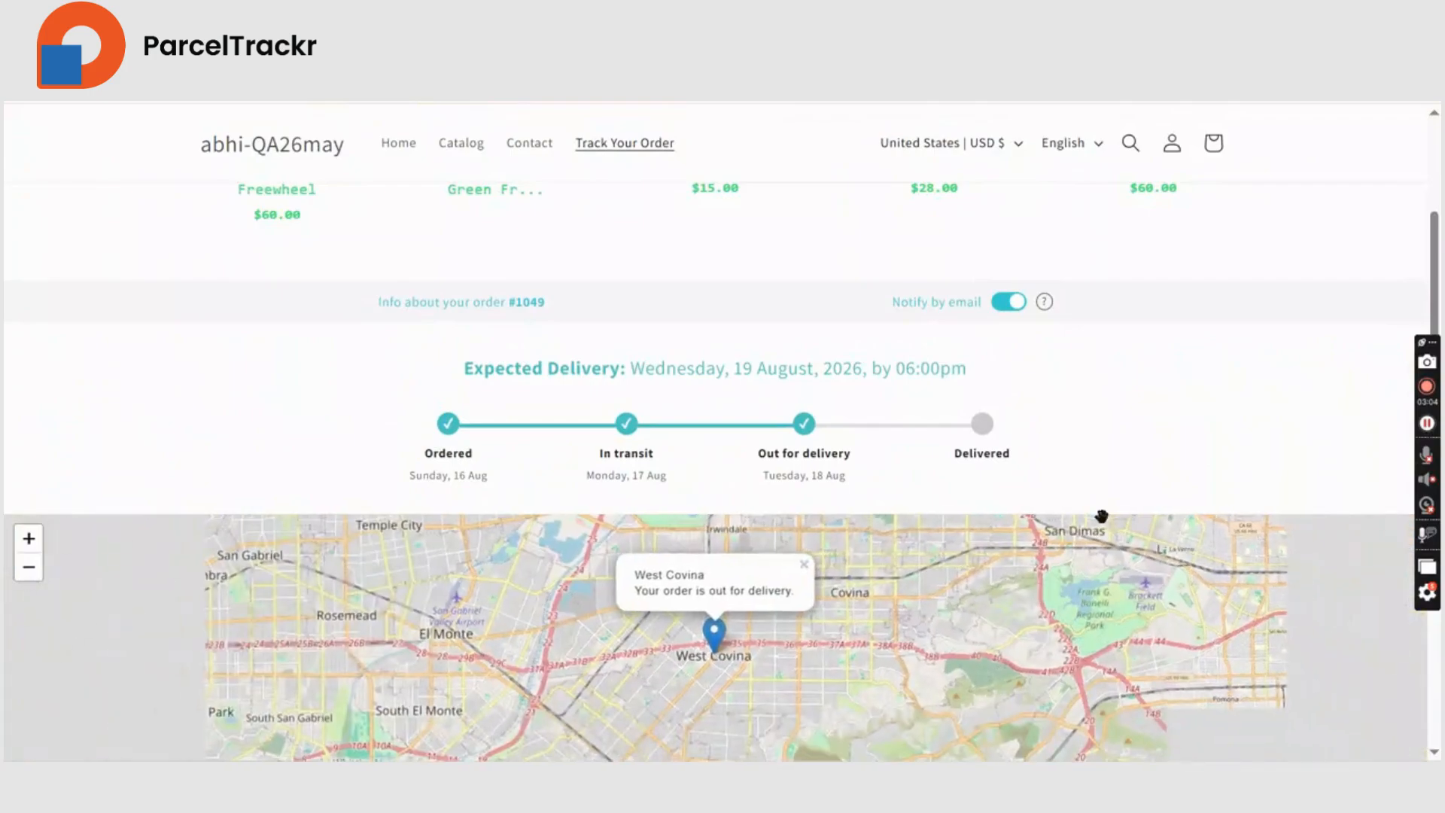
{"action": "scroll", "coordinate": [1109, 451], "scroll_direction": "up", "scroll_amount": 4}
{"action": "scroll", "coordinate": [1111, 452], "scroll_direction": "up", "scroll_amount": 3}
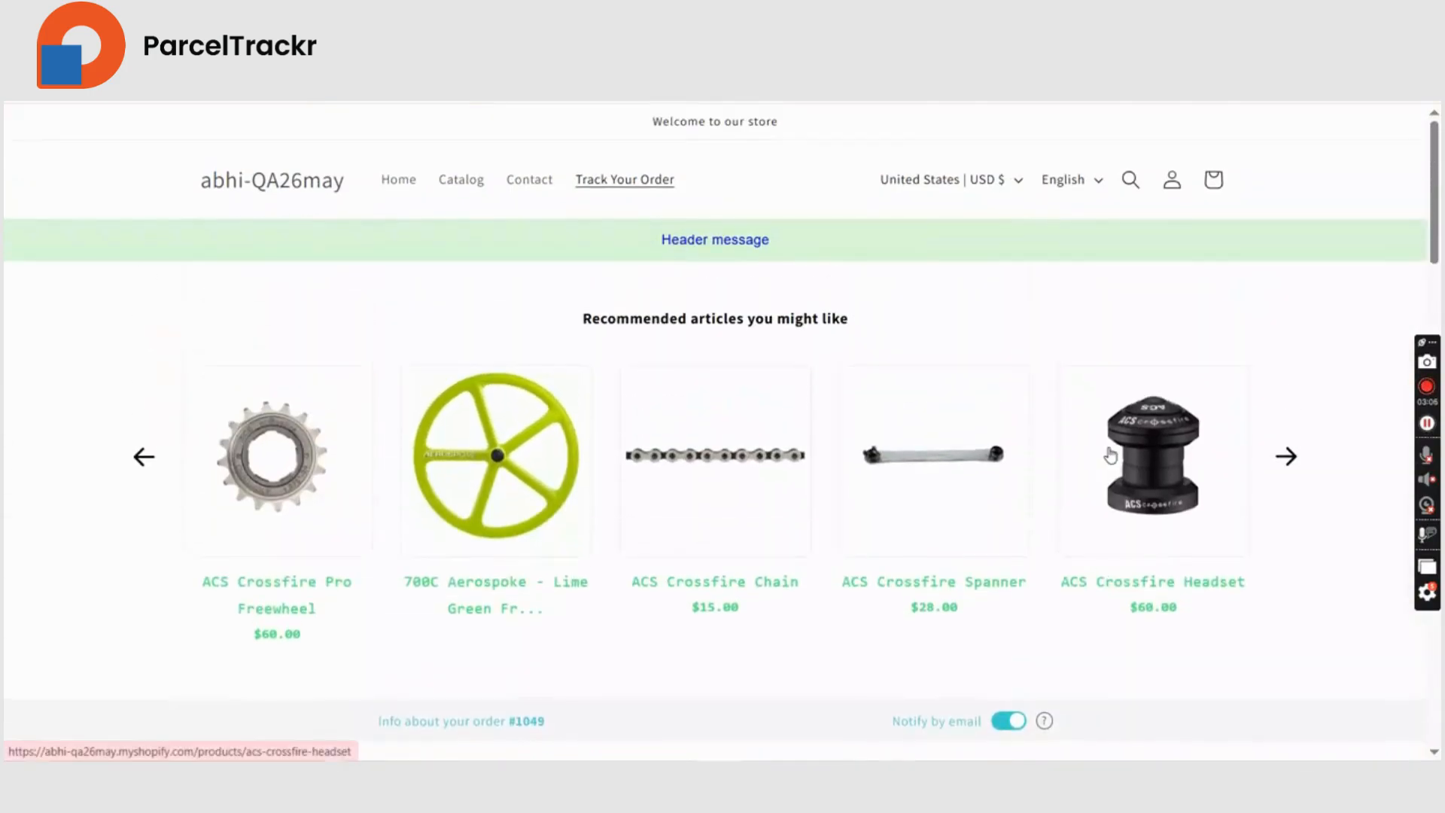
{"action": "left_click", "coordinate": [775, 38]}
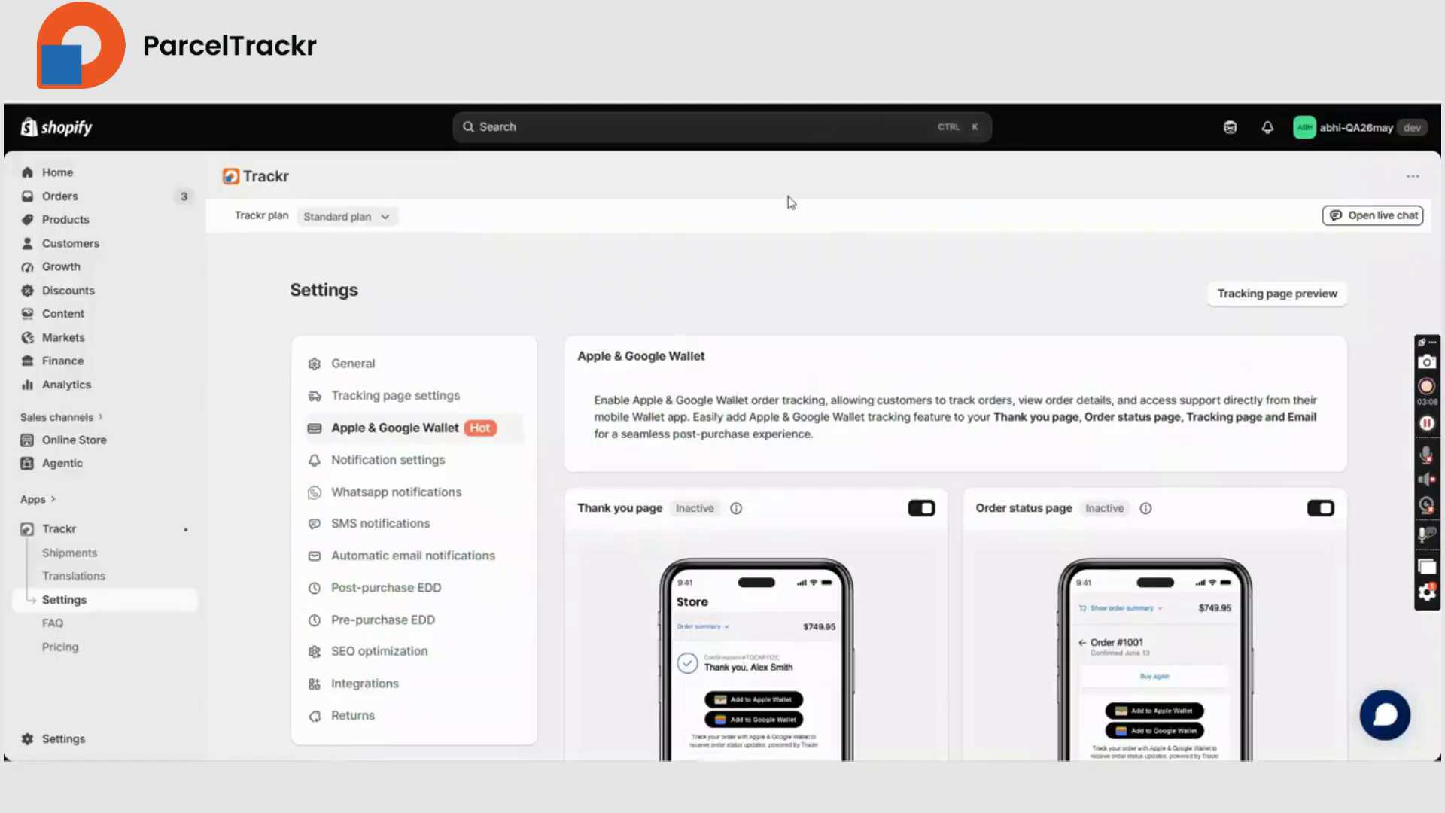
{"action": "scroll", "coordinate": [828, 269], "scroll_direction": "down", "scroll_amount": 1}
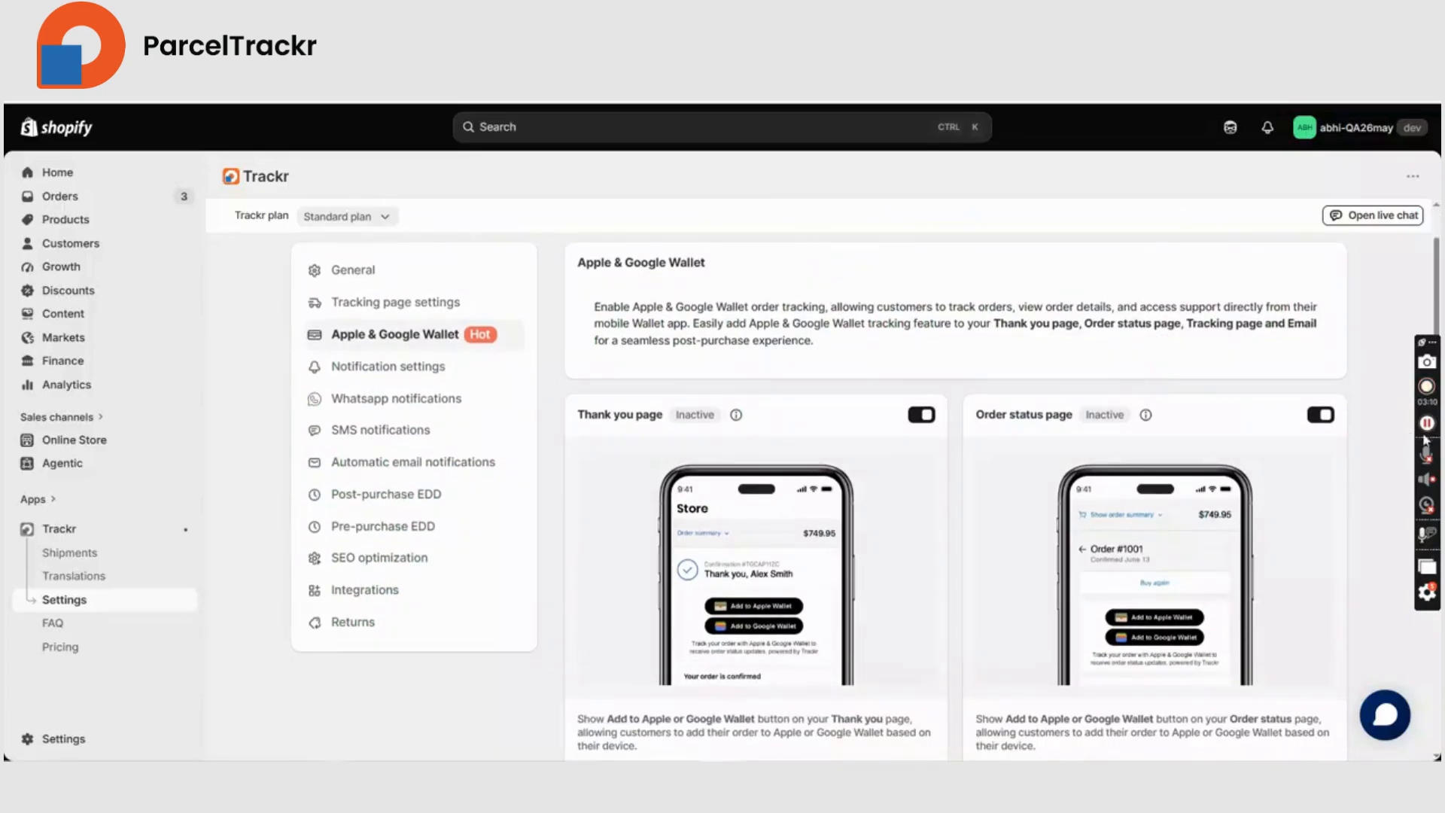